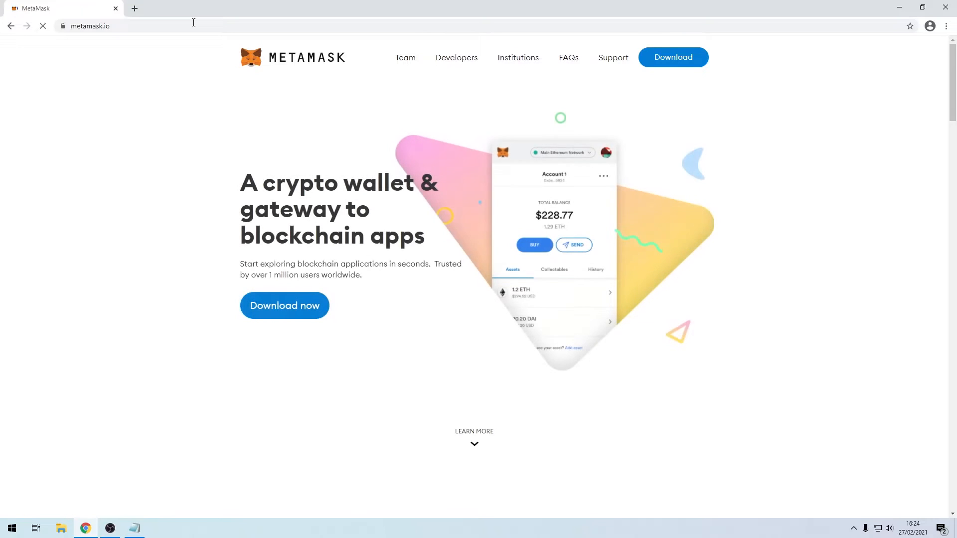
- Install the MetaMask extension for Chrome from its official download page
{"action": "left_click", "coordinate": [649, 59]}
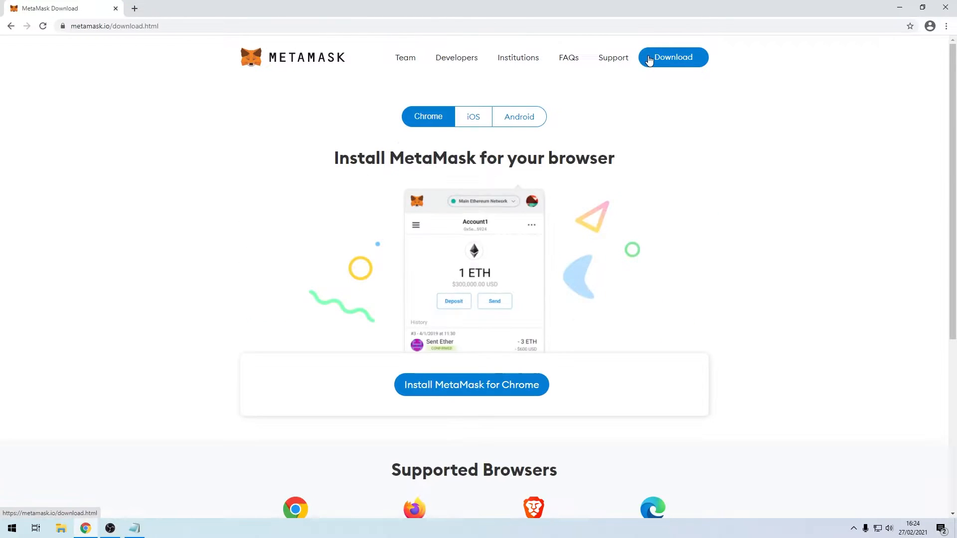
{"action": "left_click", "coordinate": [493, 394]}
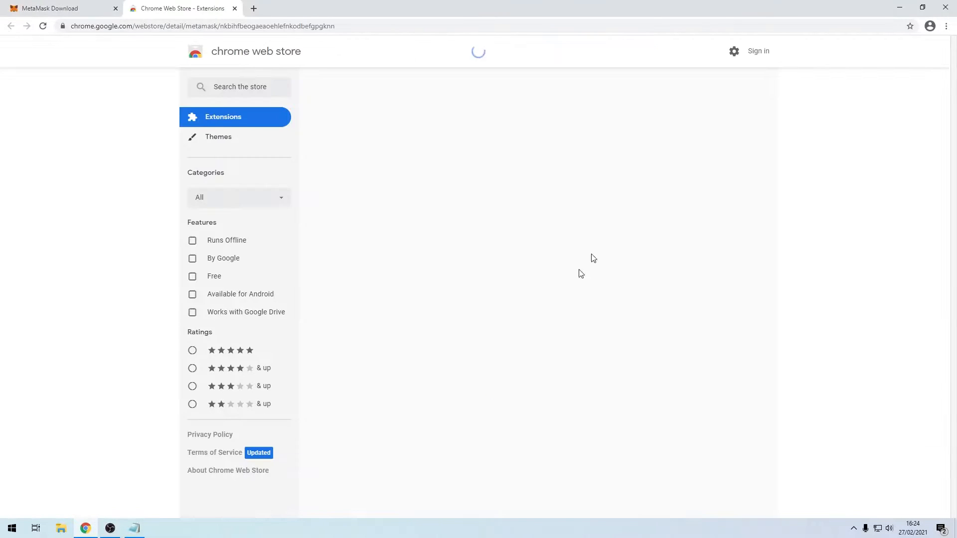
{"action": "left_click", "coordinate": [682, 125]}
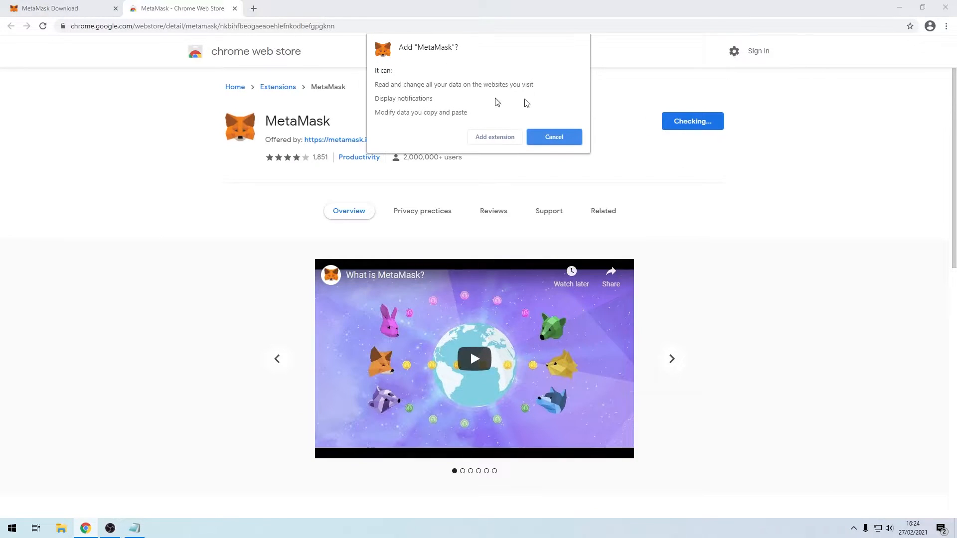
{"action": "left_click", "coordinate": [511, 138]}
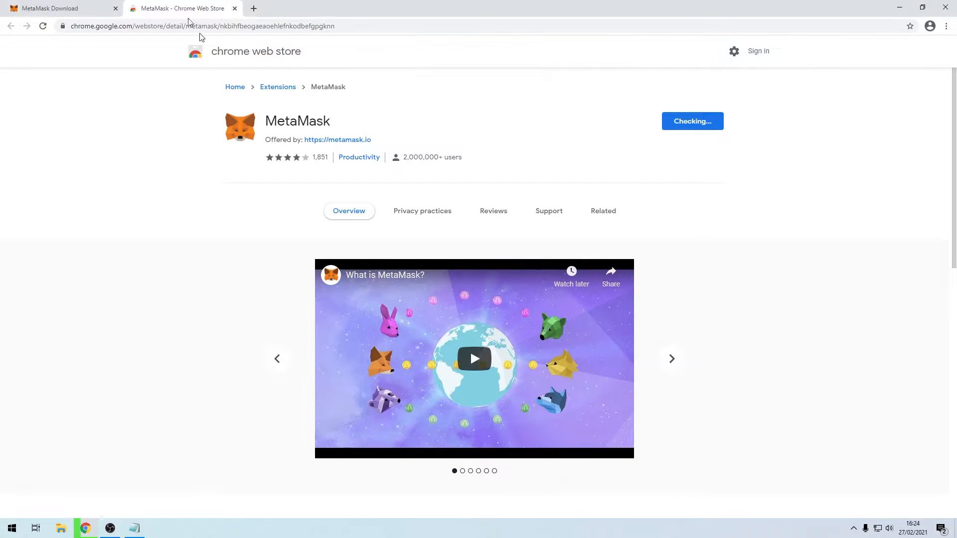
{"action": "left_click", "coordinate": [100, 8]}
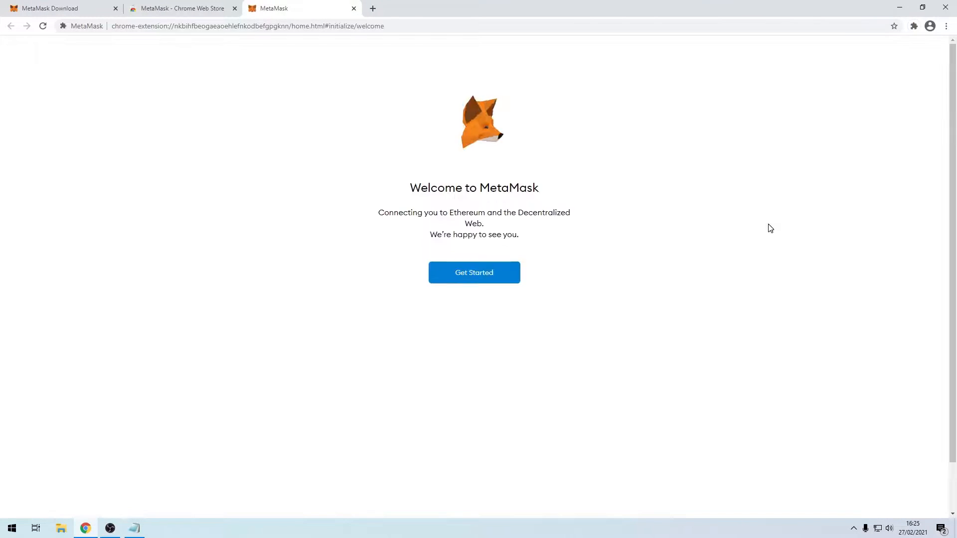
- Start creating a new MetaMask wallet and decline sharing usage data
{"action": "left_click", "coordinate": [463, 267]}
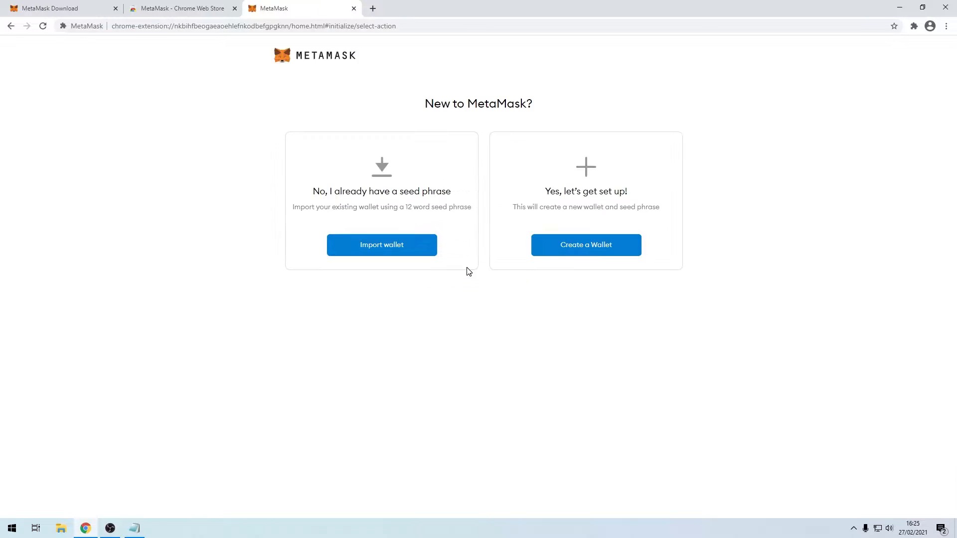
{"action": "left_click", "coordinate": [564, 248]}
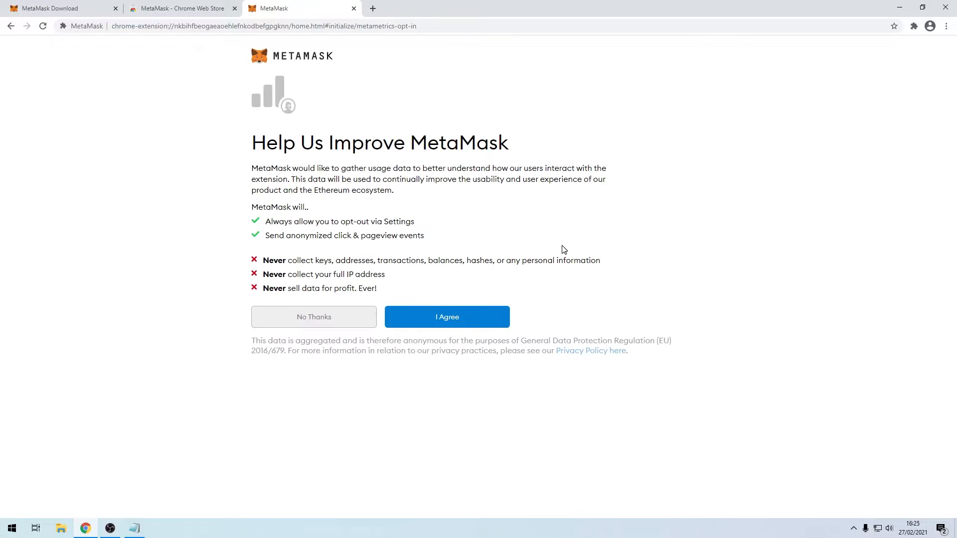
{"action": "left_click", "coordinate": [318, 322]}
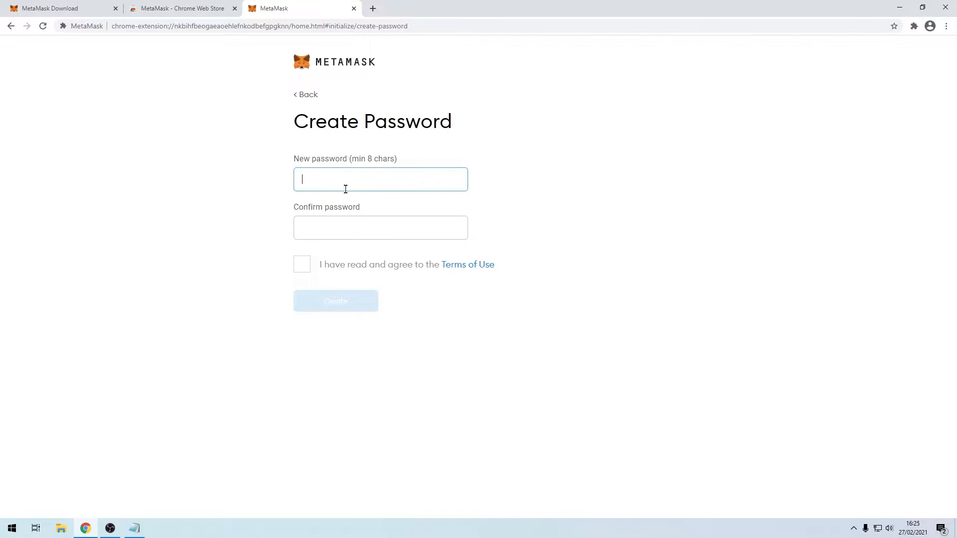
- Enter and confirm the new wallet password, accept the Terms of Use and create the wallet
{"action": "type", "text": "••••••"}
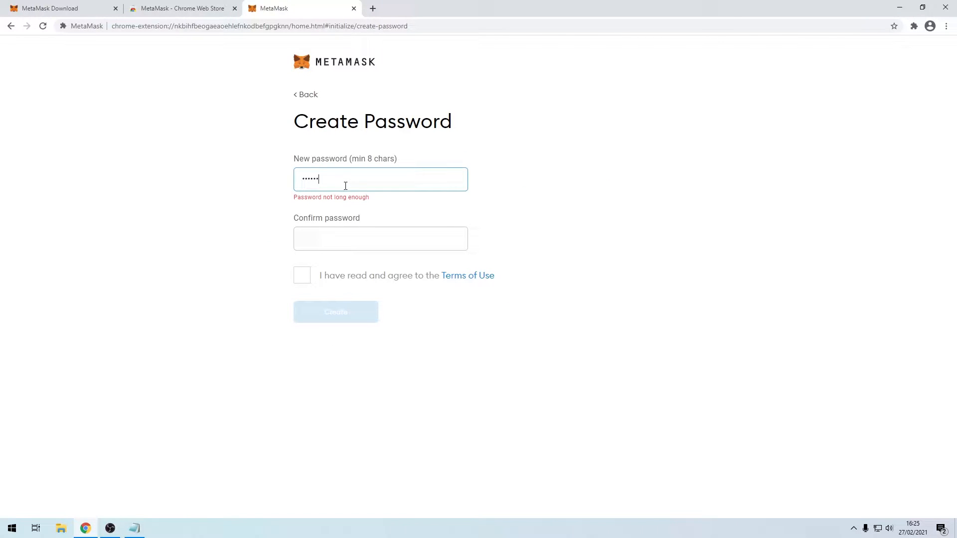
{"action": "type", "text": "••"}
{"action": "key", "text": "Tab"}
{"action": "type", "text": "••••••••"}
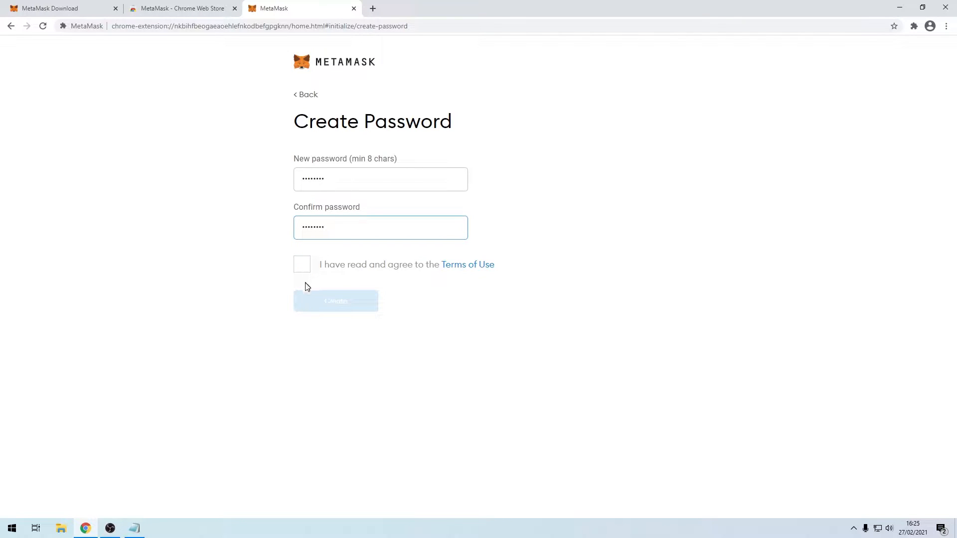
{"action": "left_click", "coordinate": [301, 275]}
{"action": "left_click", "coordinate": [305, 268]}
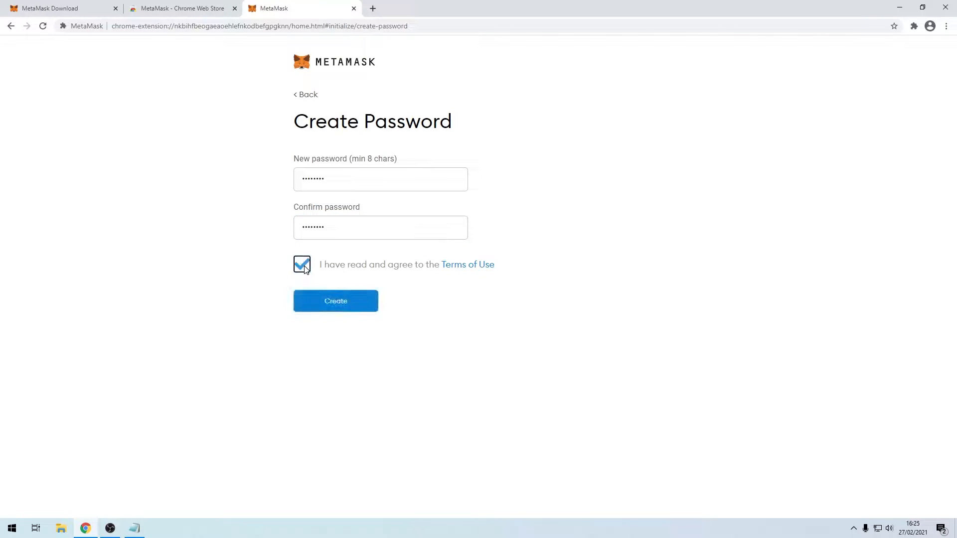
{"action": "left_click", "coordinate": [327, 295]}
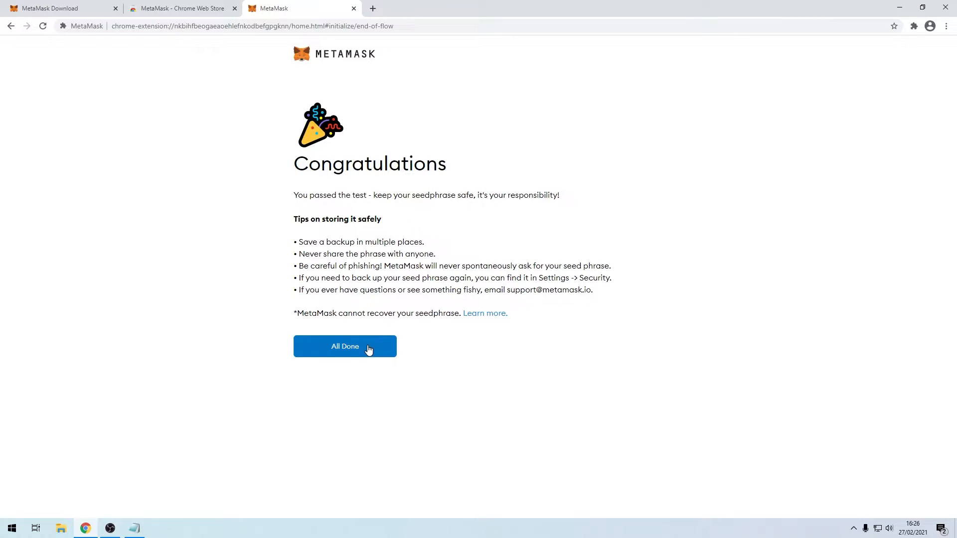
- Finish the wallet setup by dismissing the token swapping announcement, and view the available networks
{"action": "left_click", "coordinate": [350, 348]}
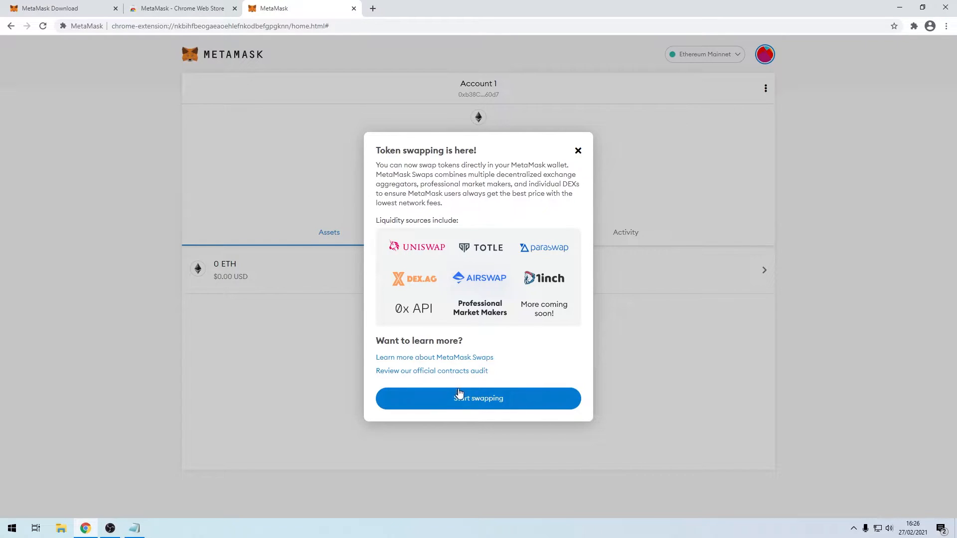
{"action": "left_click", "coordinate": [578, 150]}
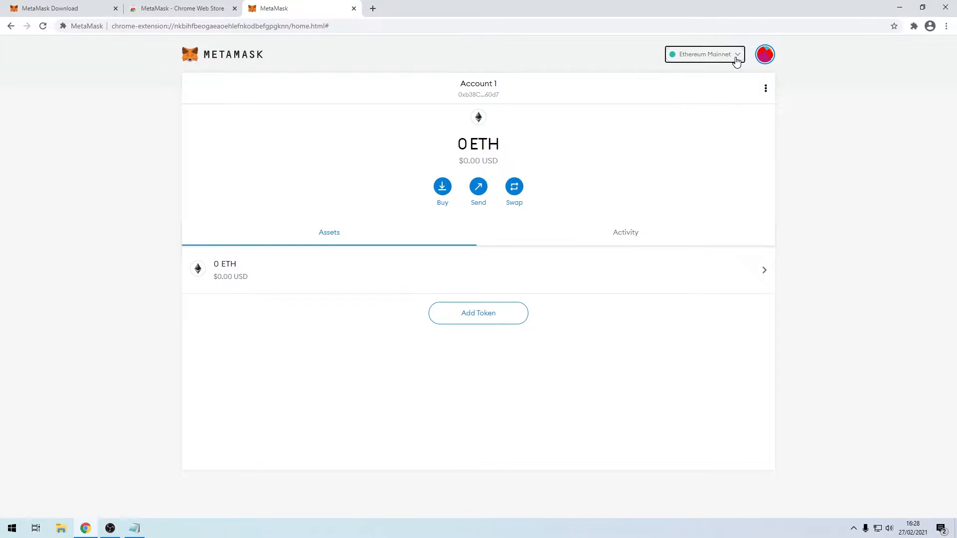
{"action": "left_click", "coordinate": [736, 56]}
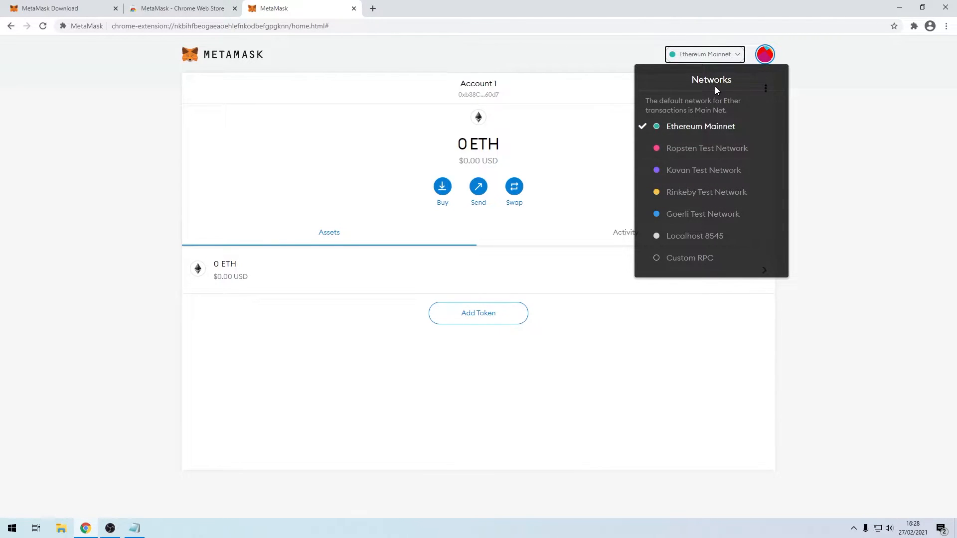
{"action": "left_click", "coordinate": [715, 57]}
{"action": "left_click", "coordinate": [763, 57]}
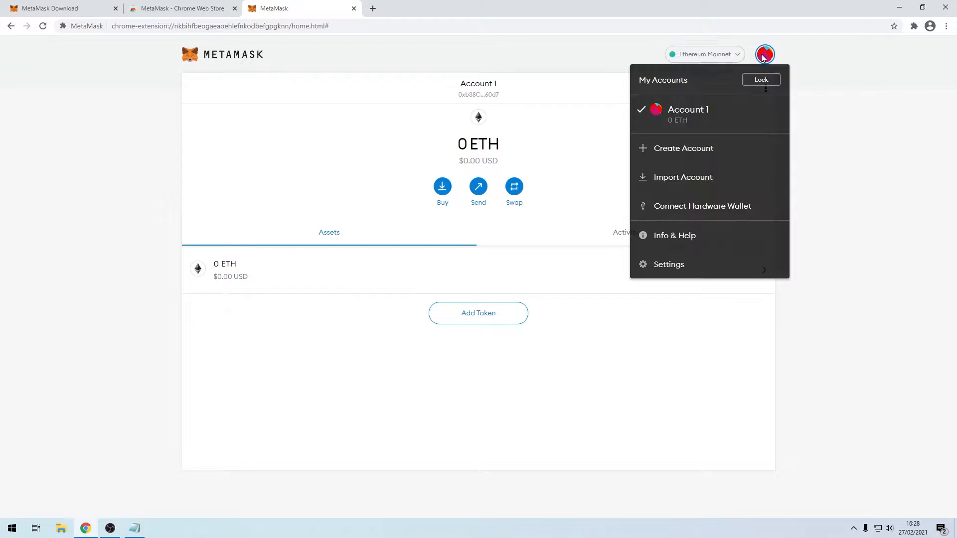
{"action": "left_click", "coordinate": [695, 274]}
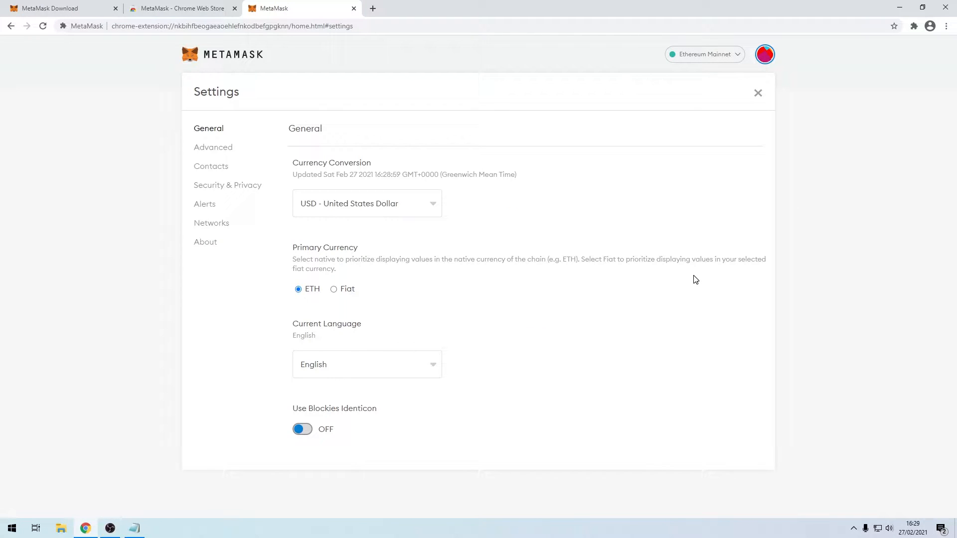
{"action": "left_click", "coordinate": [241, 229]}
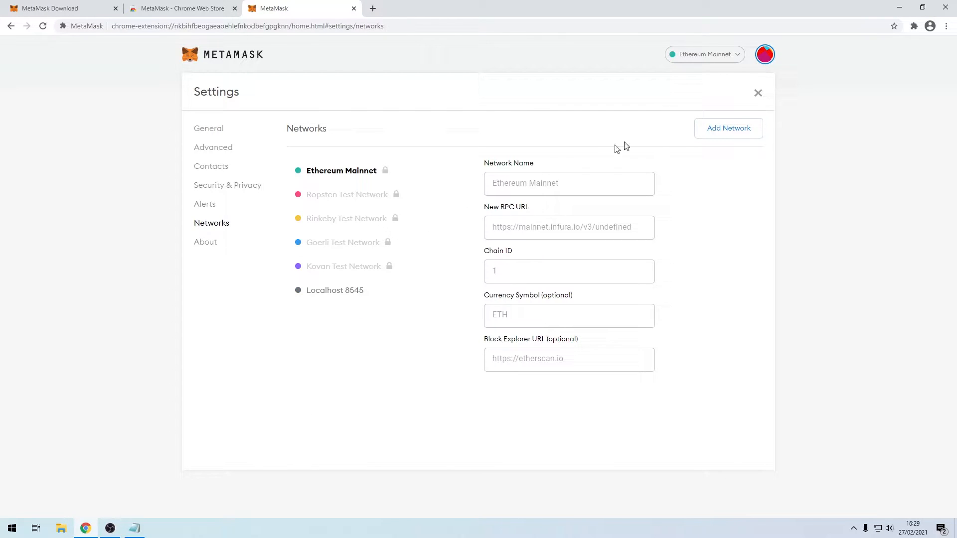
{"action": "left_click", "coordinate": [722, 137]}
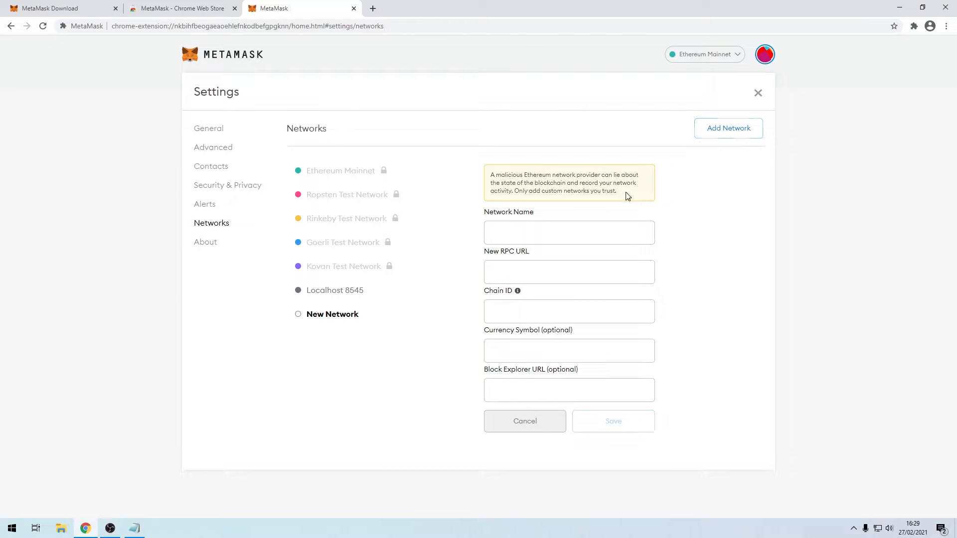
{"action": "left_click", "coordinate": [593, 233]}
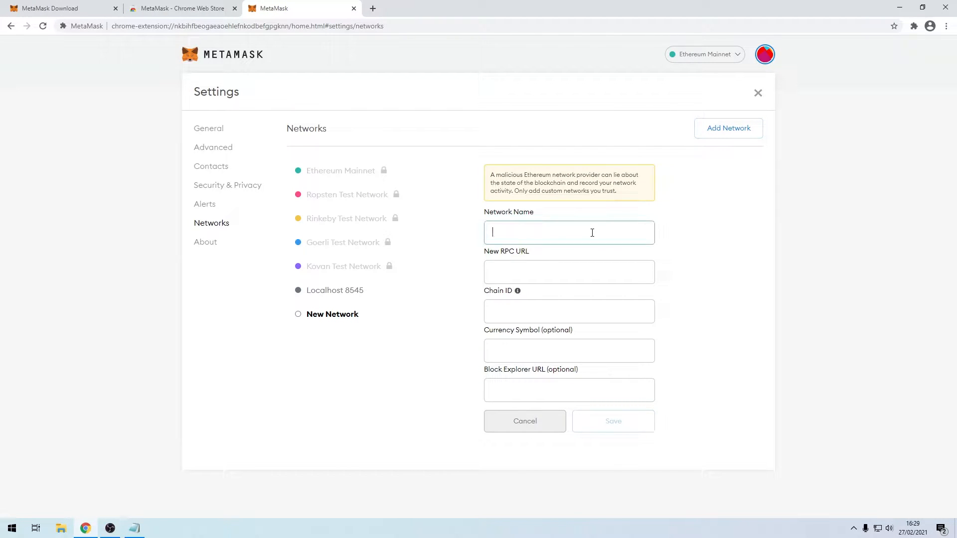
{"action": "type", "text": "Binance Smart Chain"}
{"action": "key", "text": "Tab"}
{"action": "type", "text": "ht"}
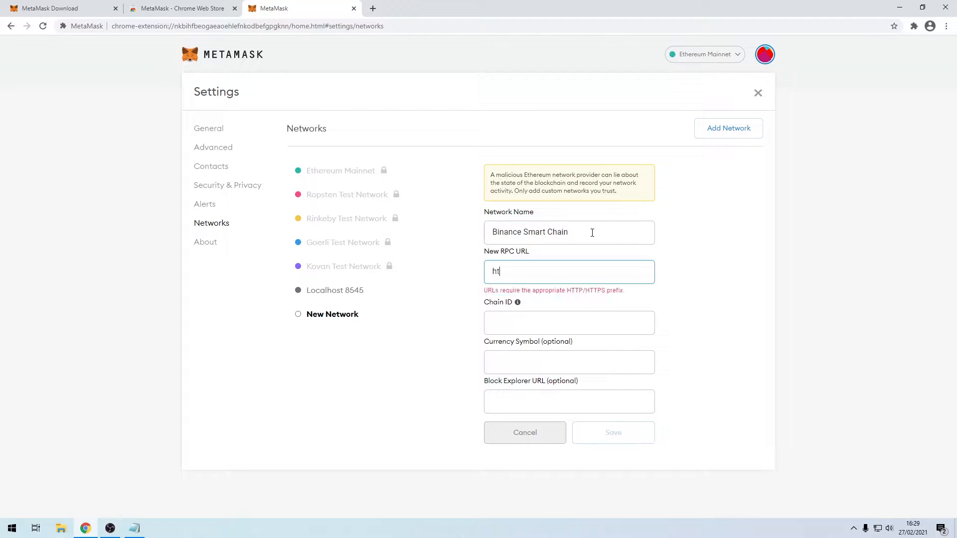
{"action": "type", "text": "tps://bsc-dataseed.binance.org/"}
{"action": "key", "text": "Tab"}
{"action": "type", "text": "56"}
{"action": "key", "text": "Tab"}
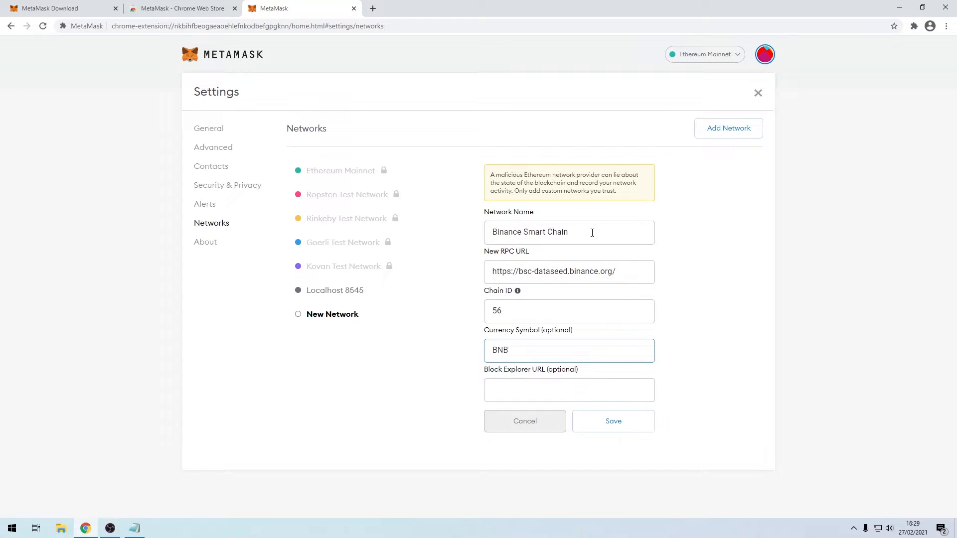
{"action": "key", "text": "Tab"}
{"action": "type", "text": "https://bscscan.com"}
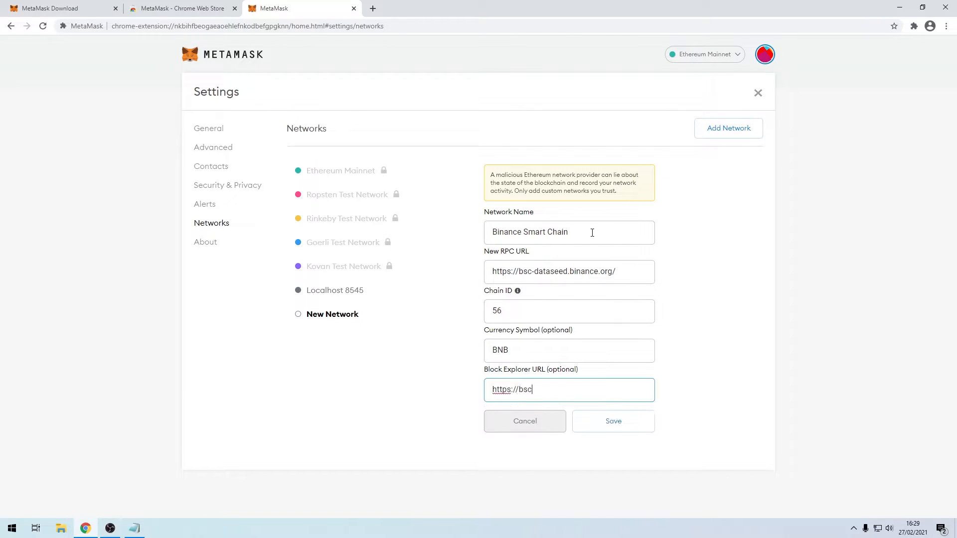
{"action": "left_click", "coordinate": [622, 420]}
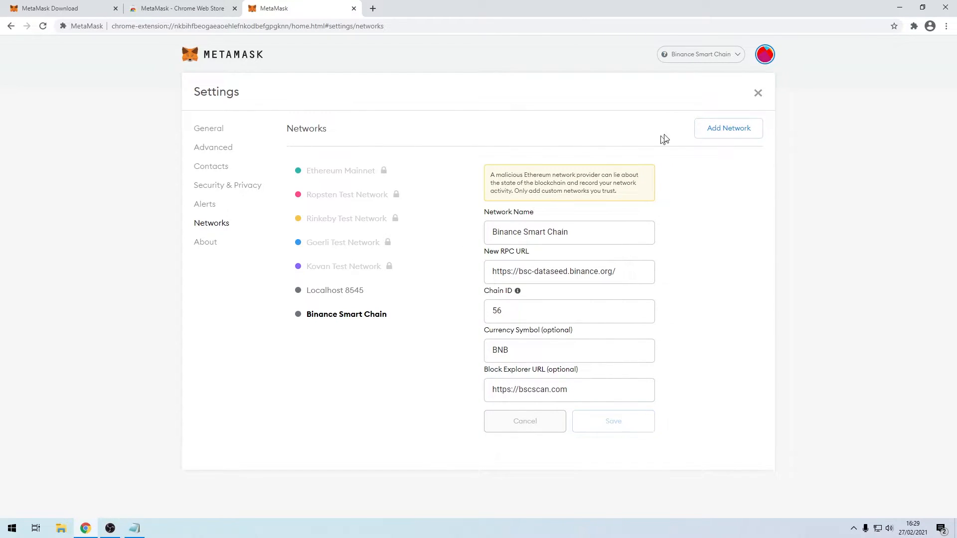
{"action": "left_click", "coordinate": [758, 94]}
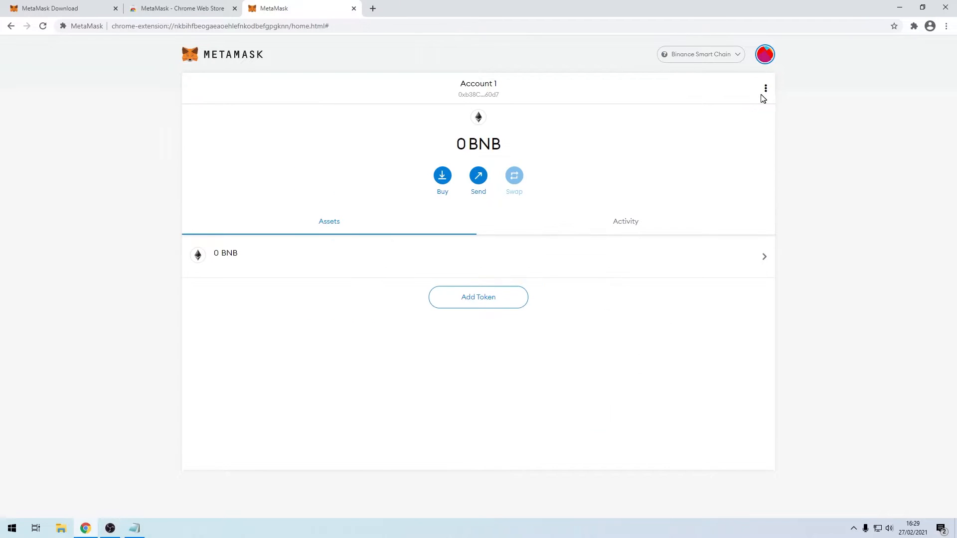
- Switch the wallet to Ethereum Mainnet and back to Binance Smart Chain
{"action": "left_click", "coordinate": [737, 56]}
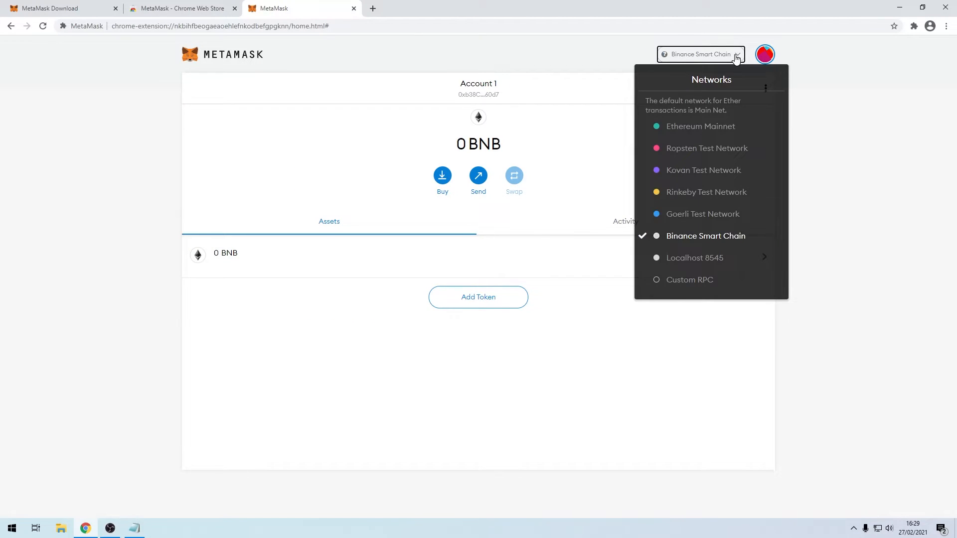
{"action": "left_click", "coordinate": [716, 126]}
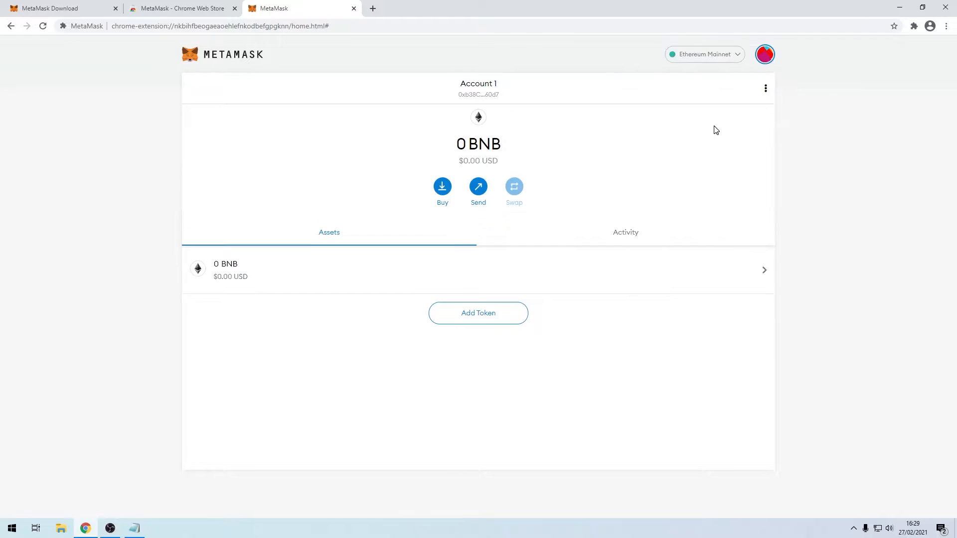
{"action": "left_click", "coordinate": [717, 56]}
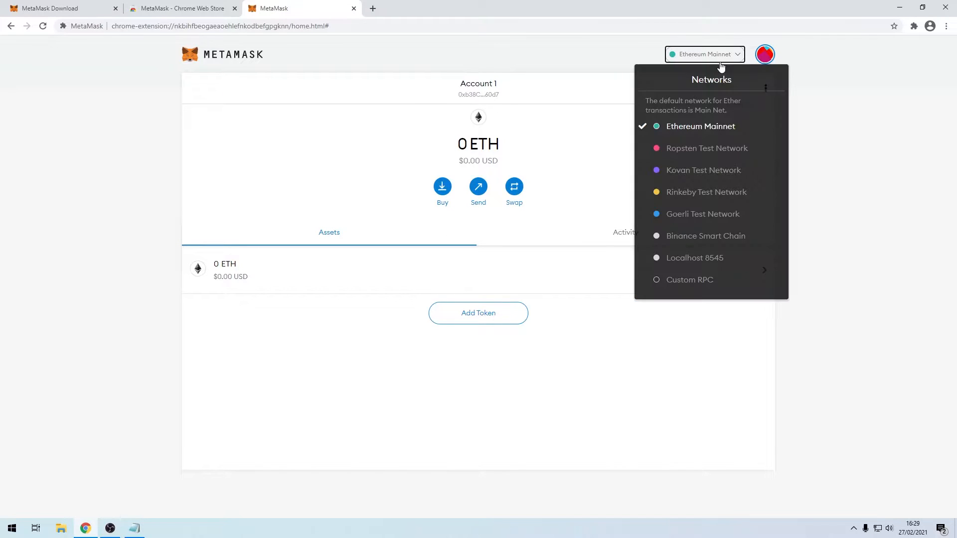
{"action": "left_click", "coordinate": [711, 243]}
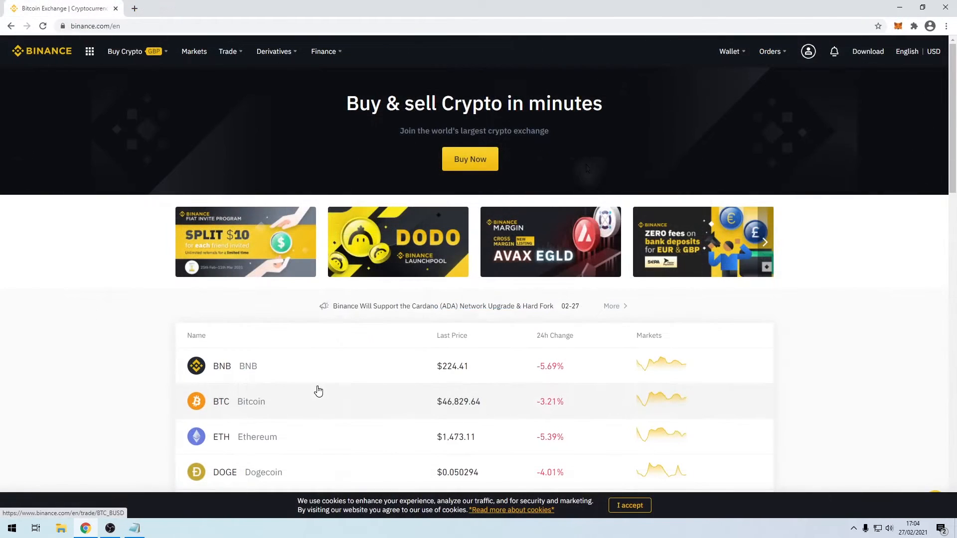
- Start a GBP credit/debit card purchase of crypto and select BNB as the coin to buy
{"action": "mouse_move", "coordinate": [110, 53]}
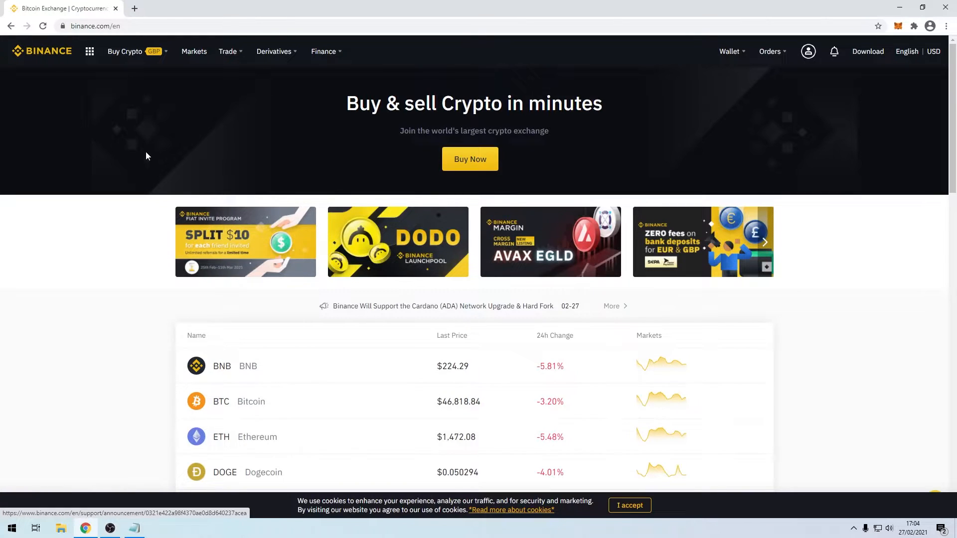
{"action": "mouse_move", "coordinate": [139, 46]}
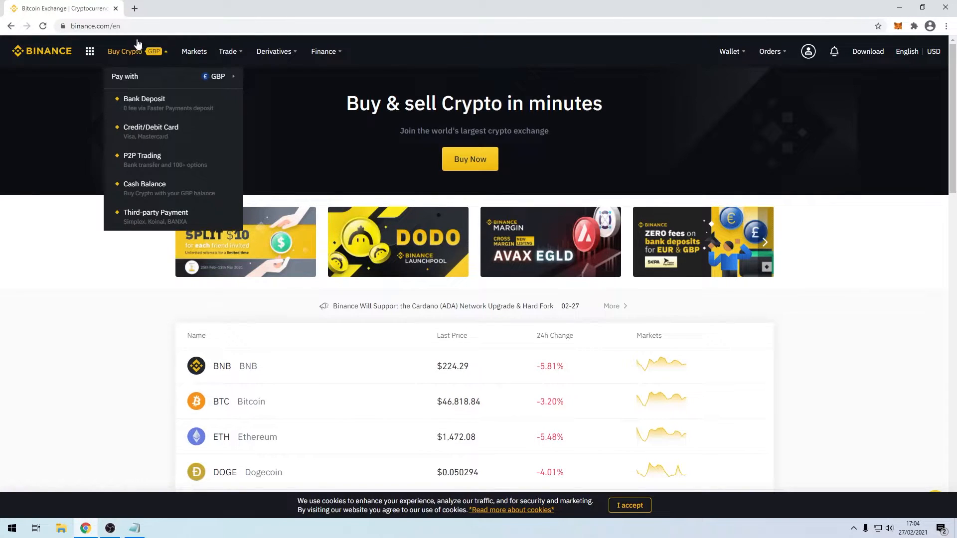
{"action": "left_click", "coordinate": [158, 138]}
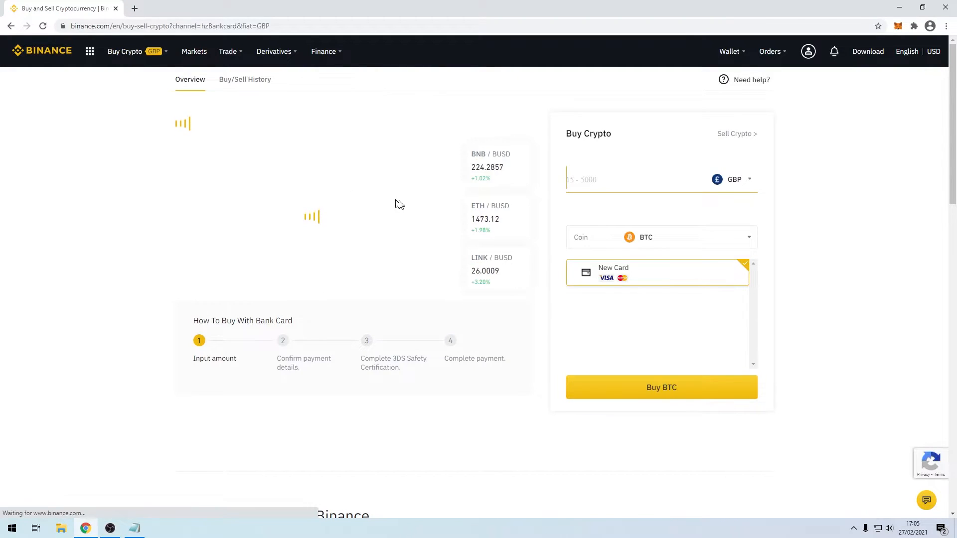
{"action": "left_click", "coordinate": [703, 235]}
{"action": "left_click", "coordinate": [668, 271]}
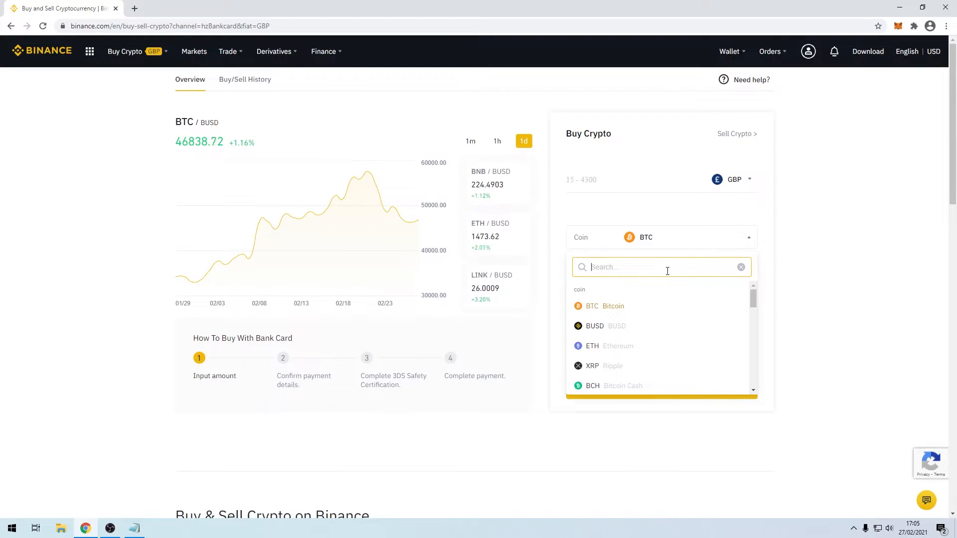
{"action": "type", "text": "bnb"}
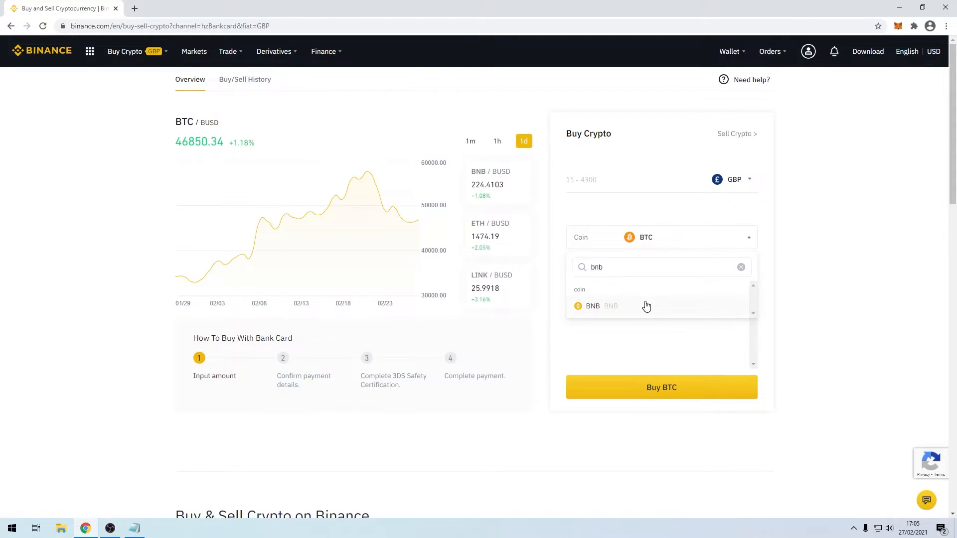
{"action": "left_click", "coordinate": [644, 305]}
- Set the purchase amount to 50 GBP, enter the new card's details and confirm the BNB order
{"action": "left_click", "coordinate": [638, 169]}
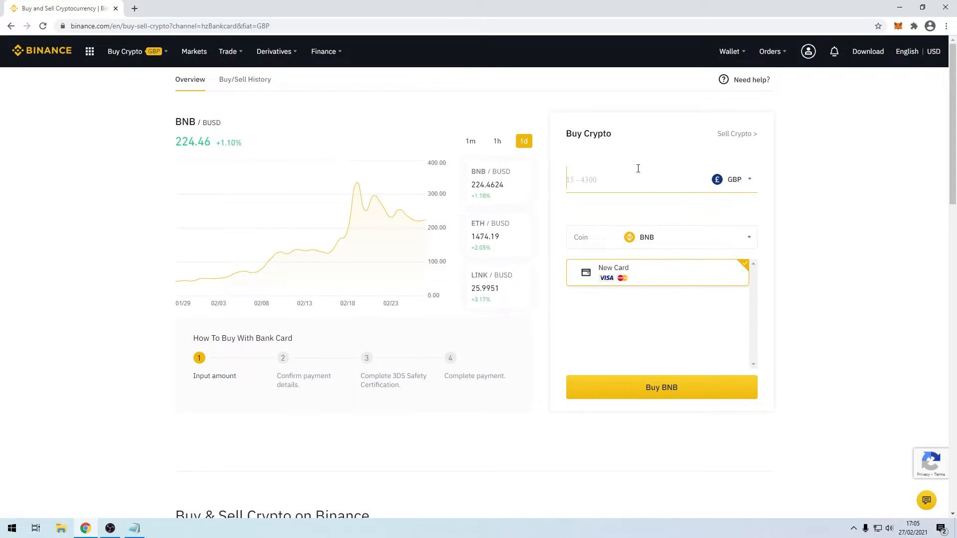
{"action": "type", "text": "50"}
{"action": "left_click", "coordinate": [662, 387]}
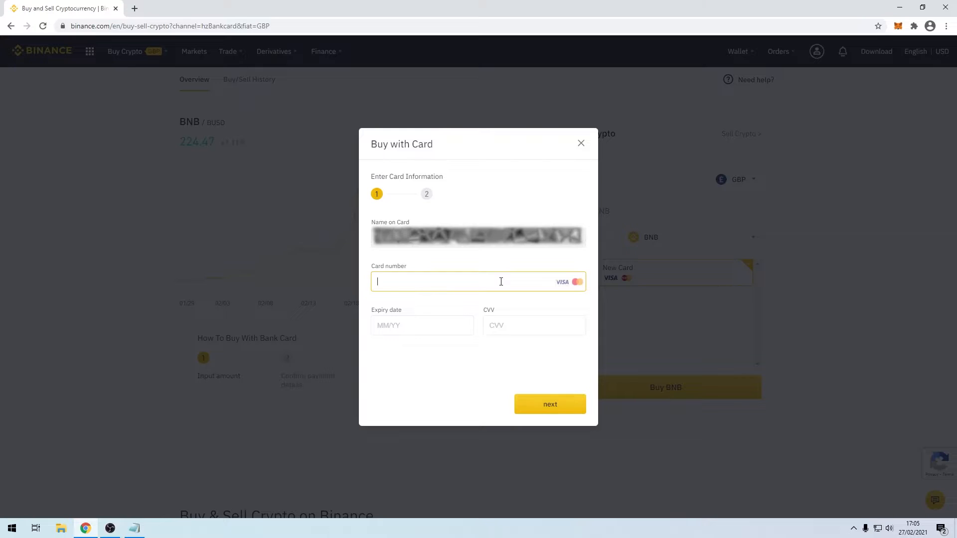
{"action": "type", "text": "4"}
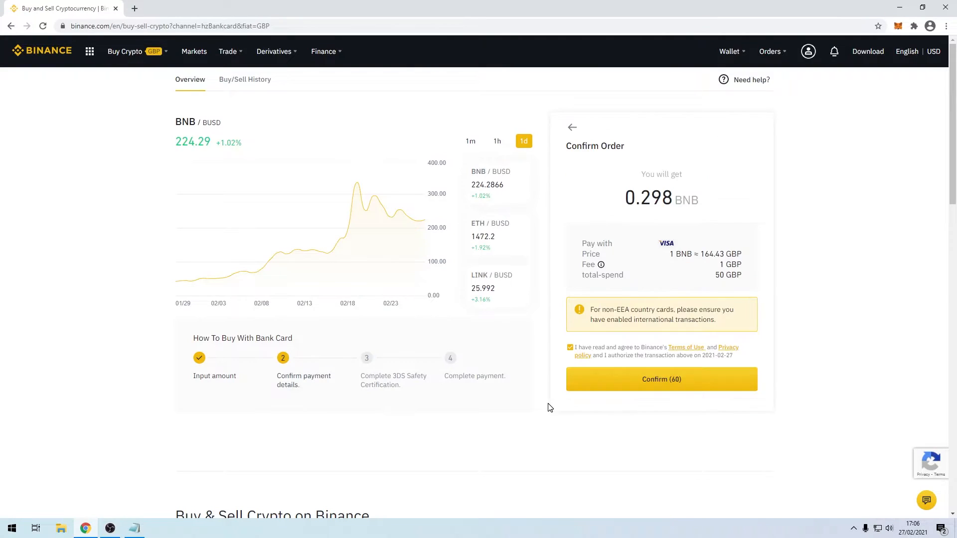
{"action": "left_click", "coordinate": [628, 381]}
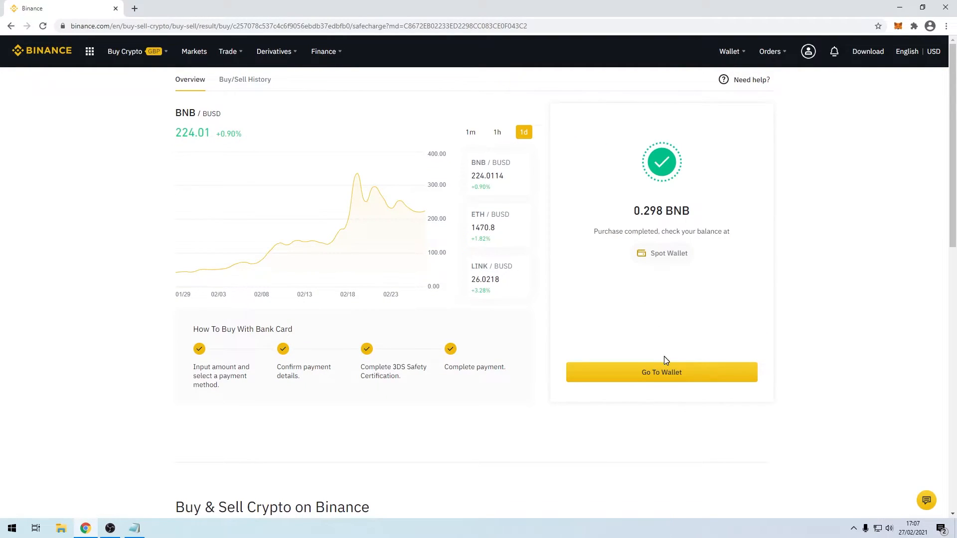
- From the spot wallet, start a BNB withdrawal and paste the MetaMask account address as the recipient
{"action": "left_click", "coordinate": [674, 376]}
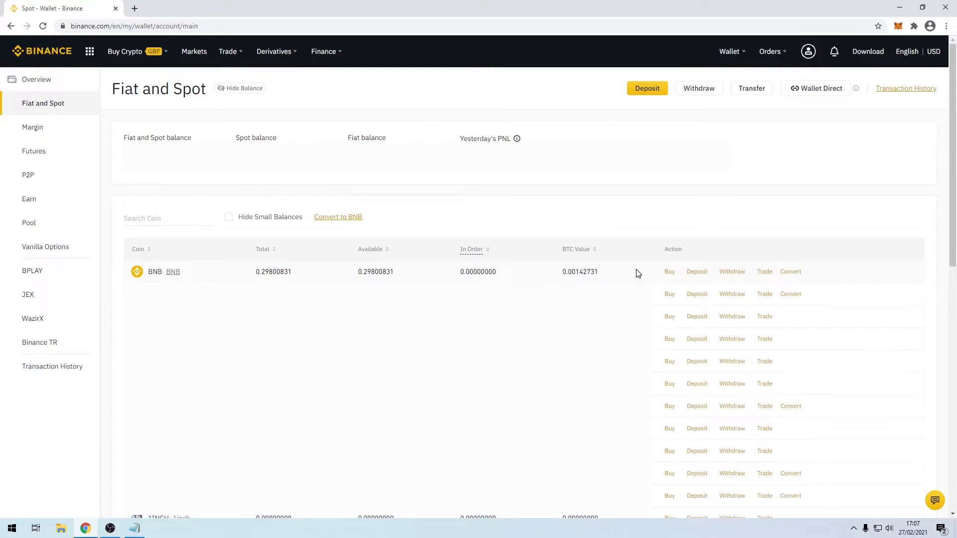
{"action": "left_click", "coordinate": [732, 272]}
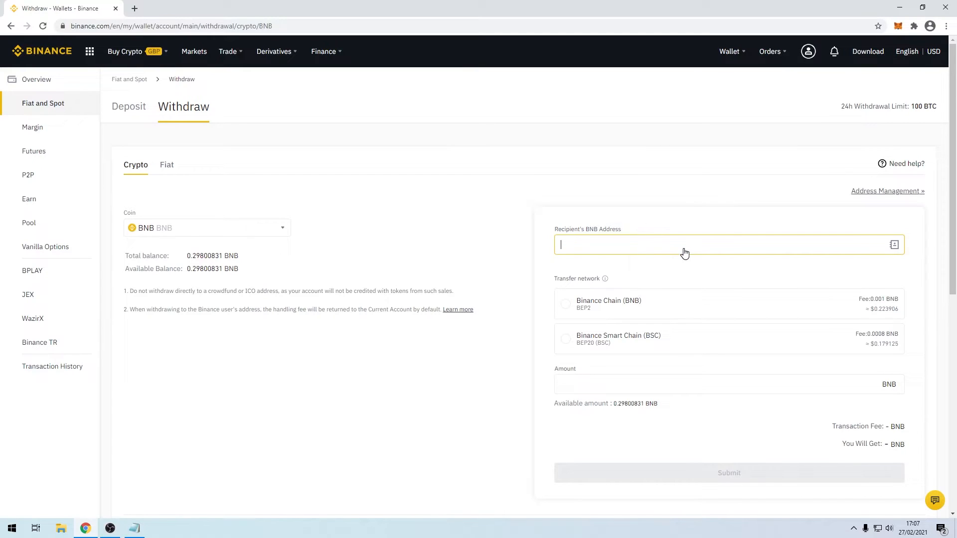
{"action": "left_click", "coordinate": [581, 248]}
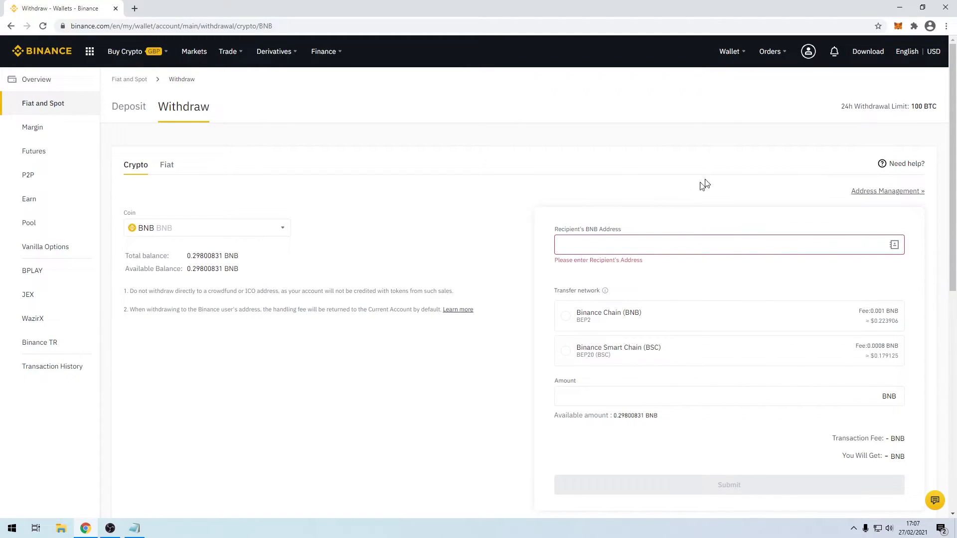
{"action": "left_click", "coordinate": [898, 26]}
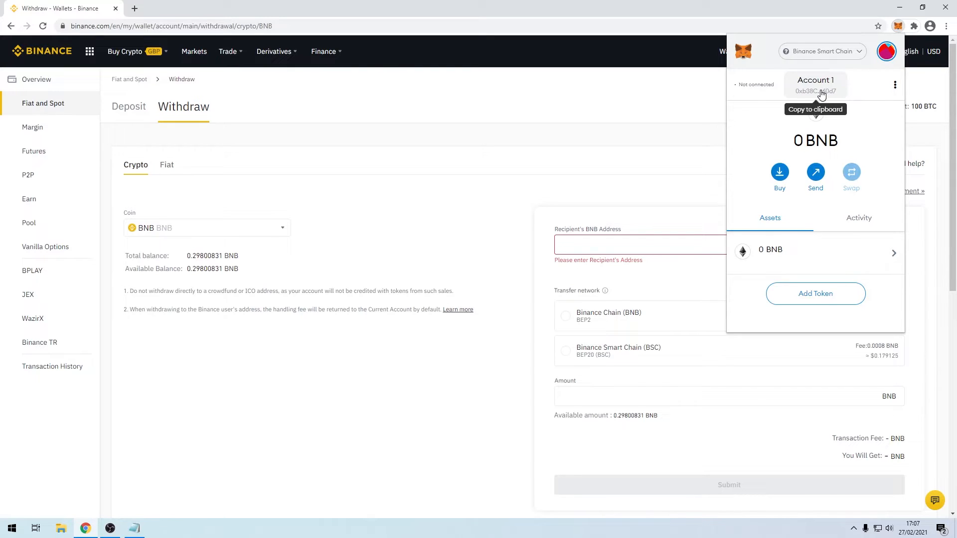
{"action": "left_click", "coordinate": [637, 252]}
{"action": "key", "text": "ctrl+v"}
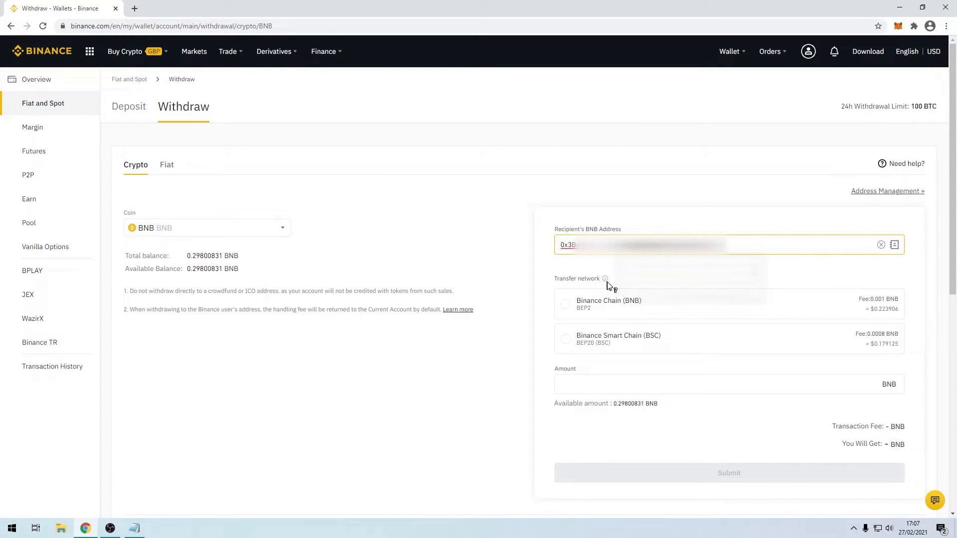
- Choose Binance Smart Chain (BSC) as the transfer network and complete the three-question safety reminder, confirming BSC support and the risk of loss
{"action": "left_click", "coordinate": [629, 344]}
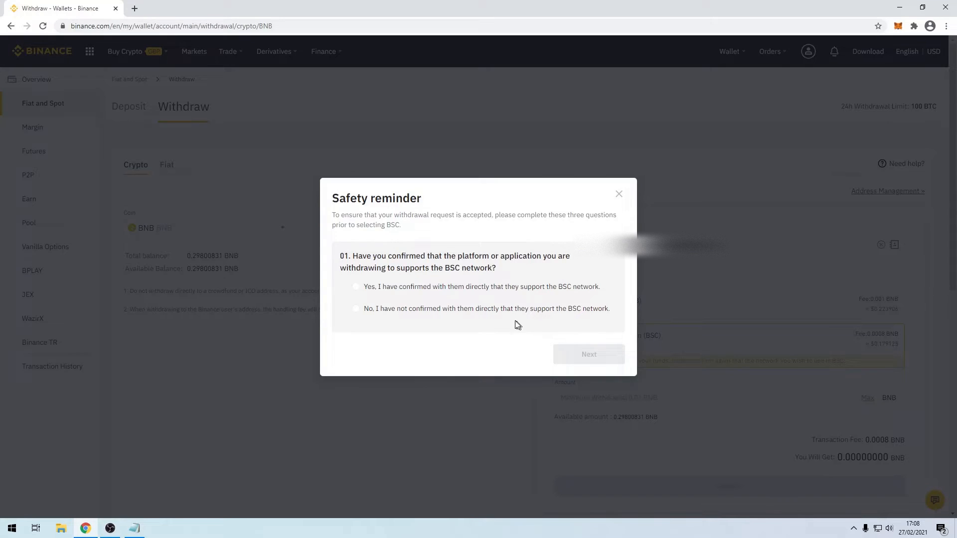
{"action": "left_click", "coordinate": [405, 293]}
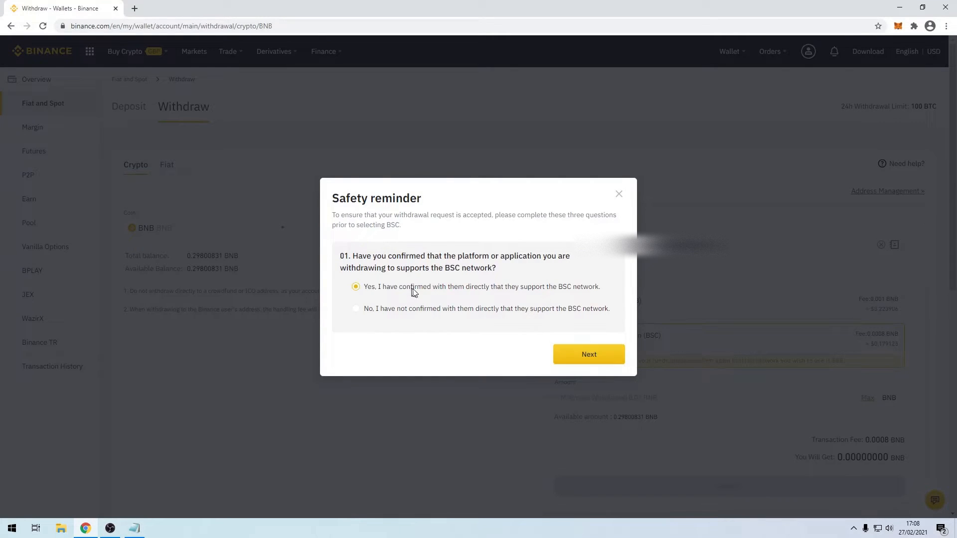
{"action": "left_click", "coordinate": [592, 365]}
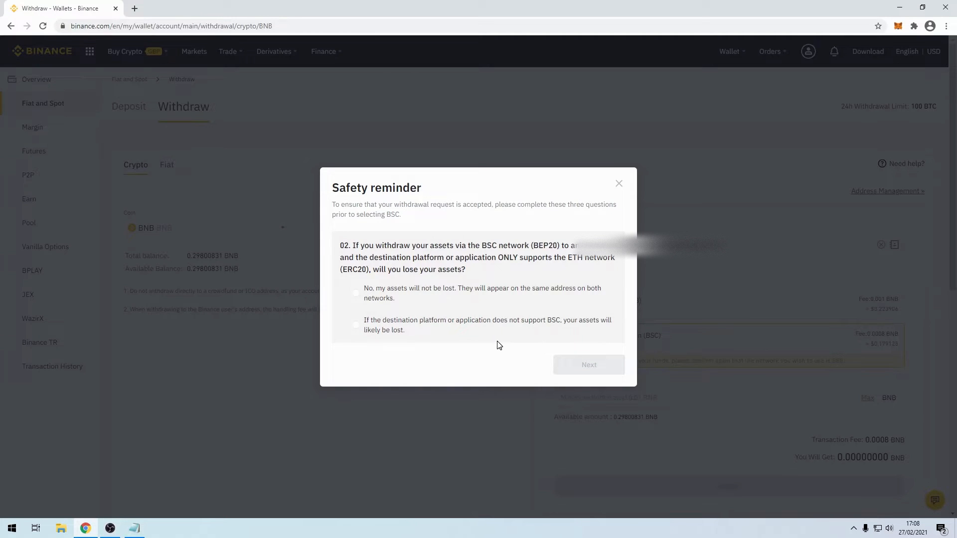
{"action": "left_click", "coordinate": [397, 331]}
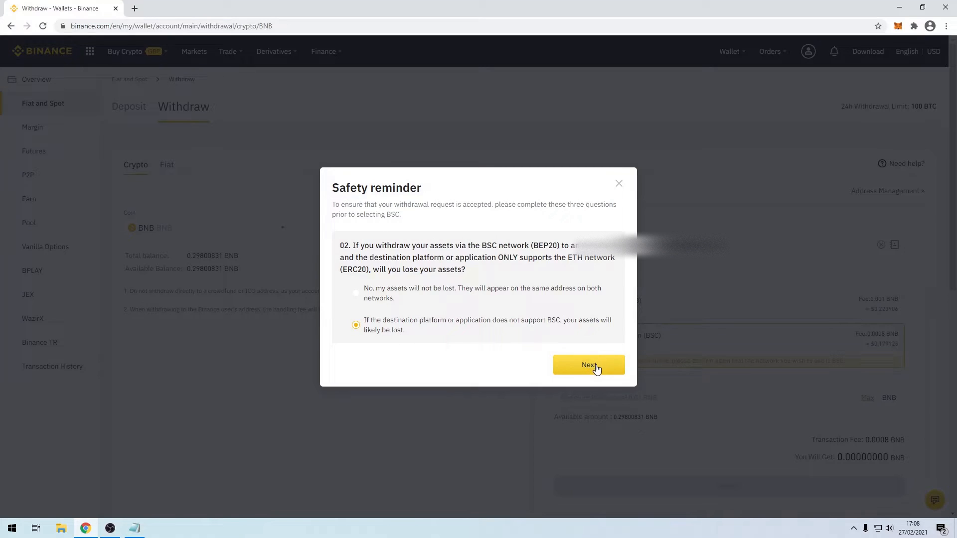
{"action": "left_click", "coordinate": [597, 366]}
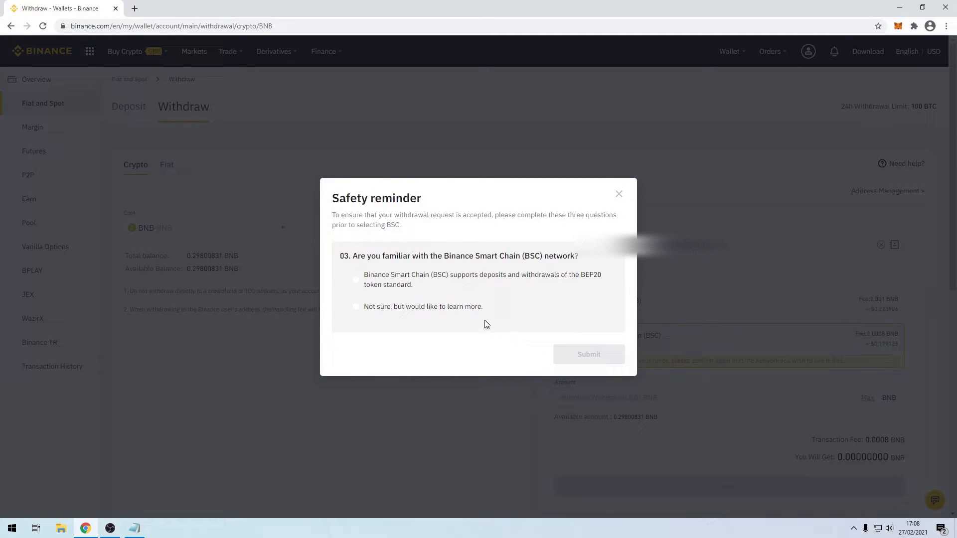
{"action": "left_click", "coordinate": [400, 282]}
{"action": "left_click", "coordinate": [584, 353]}
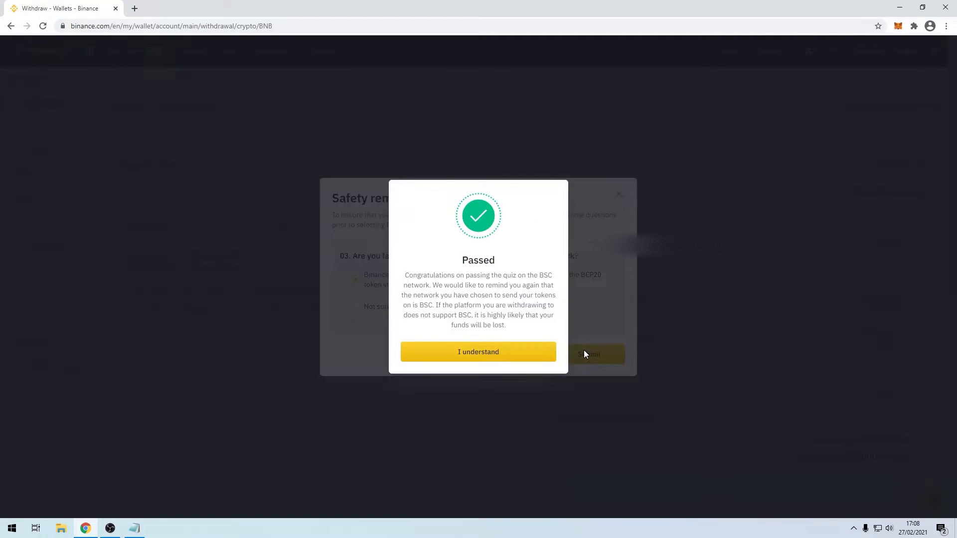
{"action": "left_click", "coordinate": [516, 352]}
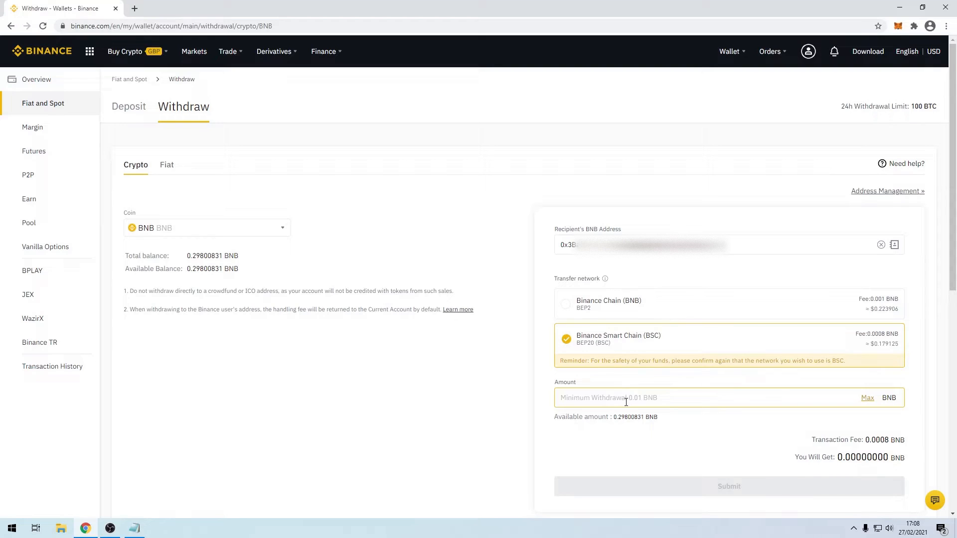
- Submit the withdrawal of the maximum BNB amount, requesting the phone verification code, and open the MetaMask wallet
{"action": "left_click", "coordinate": [864, 399]}
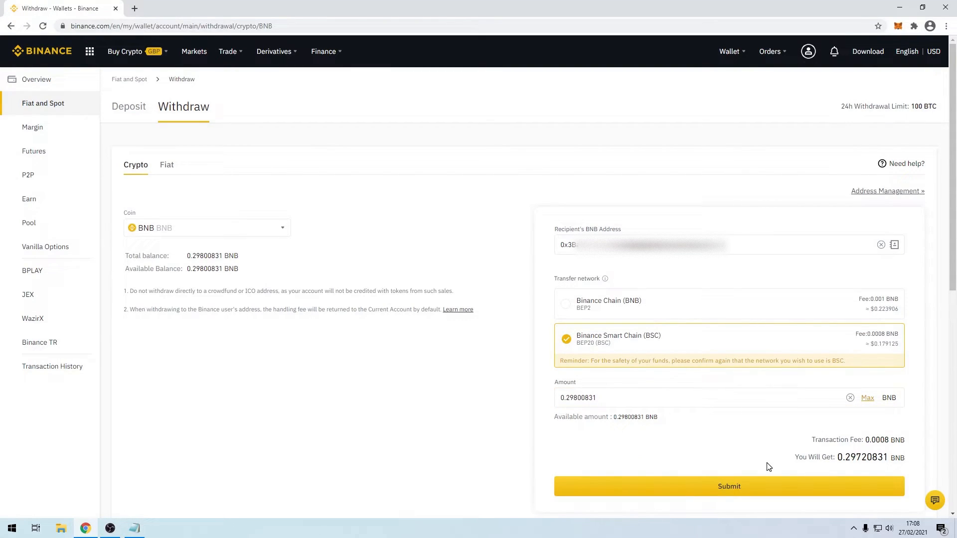
{"action": "left_click", "coordinate": [746, 484]}
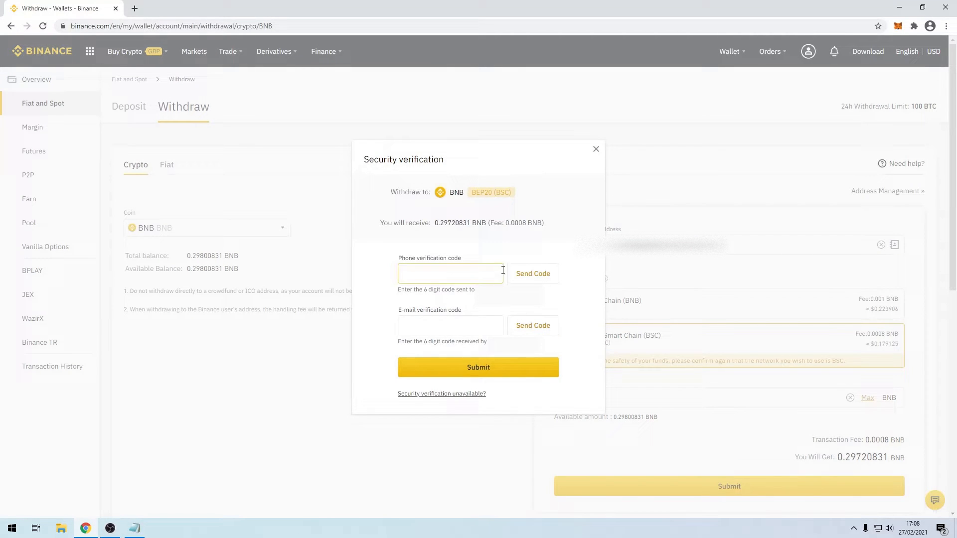
{"action": "left_click", "coordinate": [530, 274]}
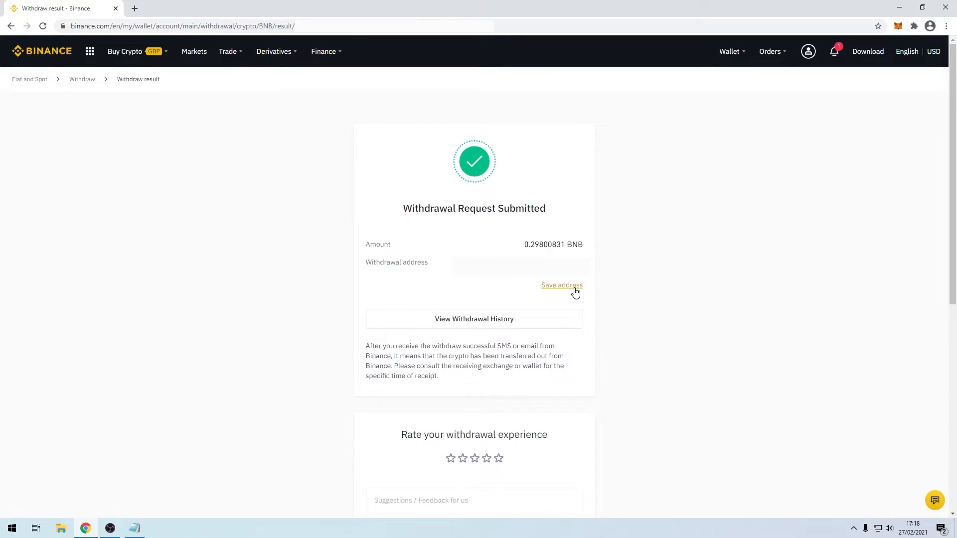
{"action": "mouse_move", "coordinate": [891, 47]}
{"action": "left_click", "coordinate": [898, 26]}
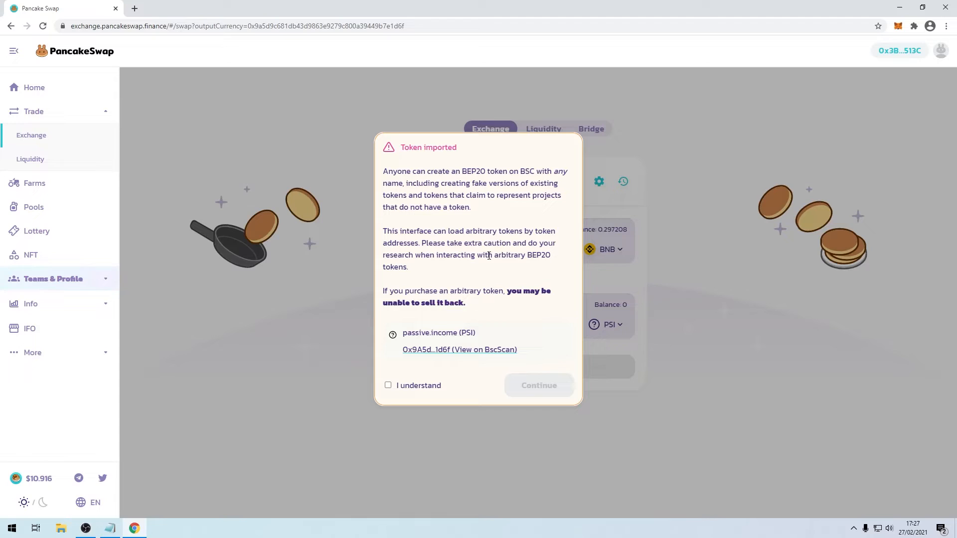
- View the imported passive.income (PSI) token's contract page on BscScan and return to PancakeSwap
{"action": "left_click", "coordinate": [467, 352]}
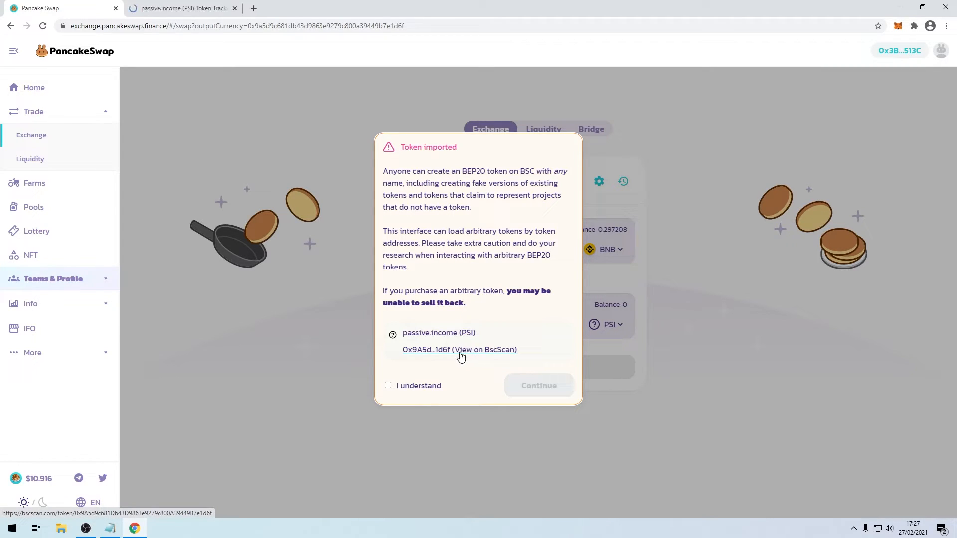
{"action": "left_click", "coordinate": [190, 8]}
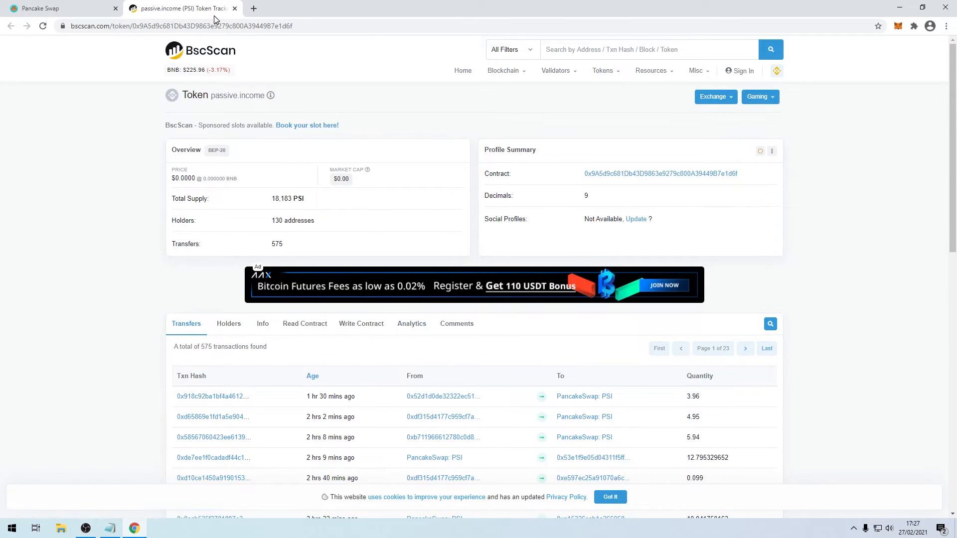
{"action": "left_click", "coordinate": [235, 9]}
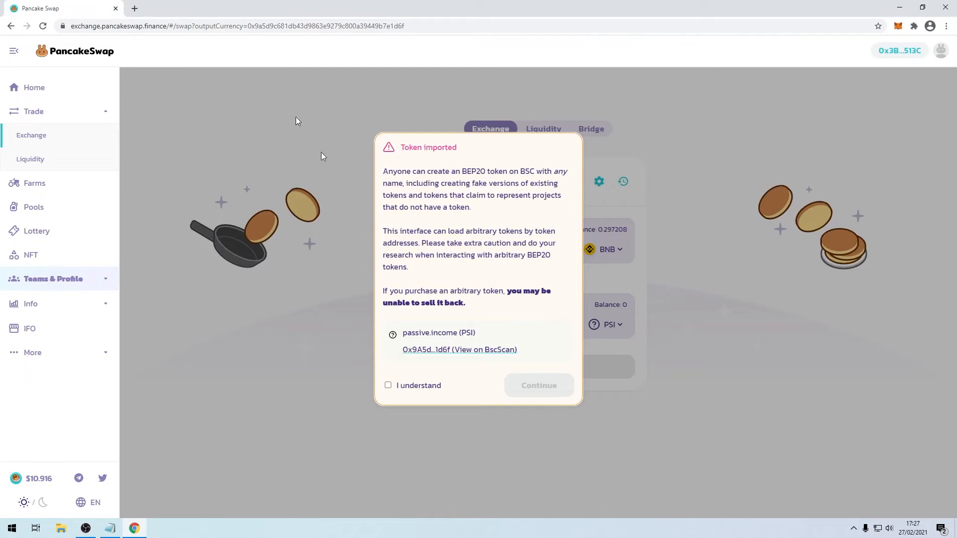
- Acknowledge the imported token warning and try to swap the maximum BNB amount for PSI
{"action": "left_click", "coordinate": [389, 385]}
{"action": "left_click", "coordinate": [558, 394]}
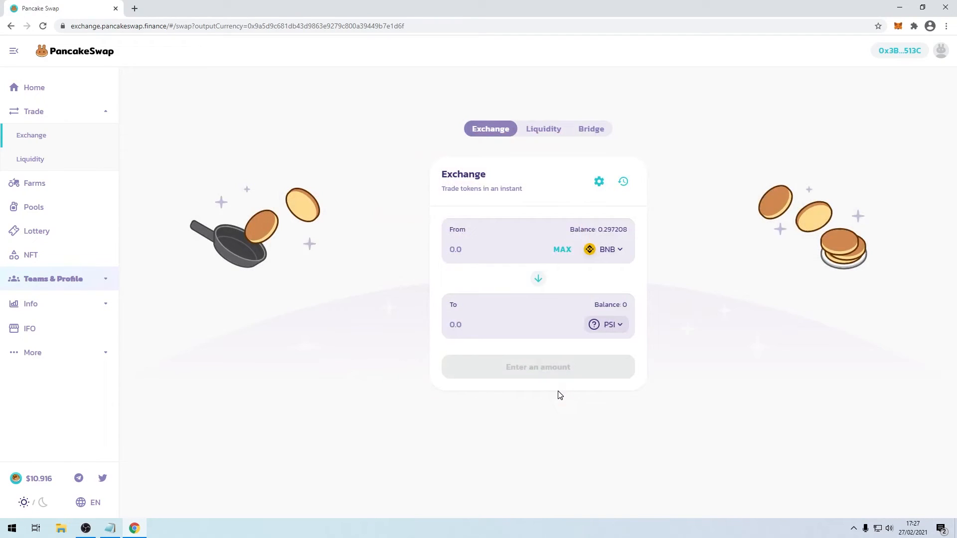
{"action": "left_click", "coordinate": [563, 251]}
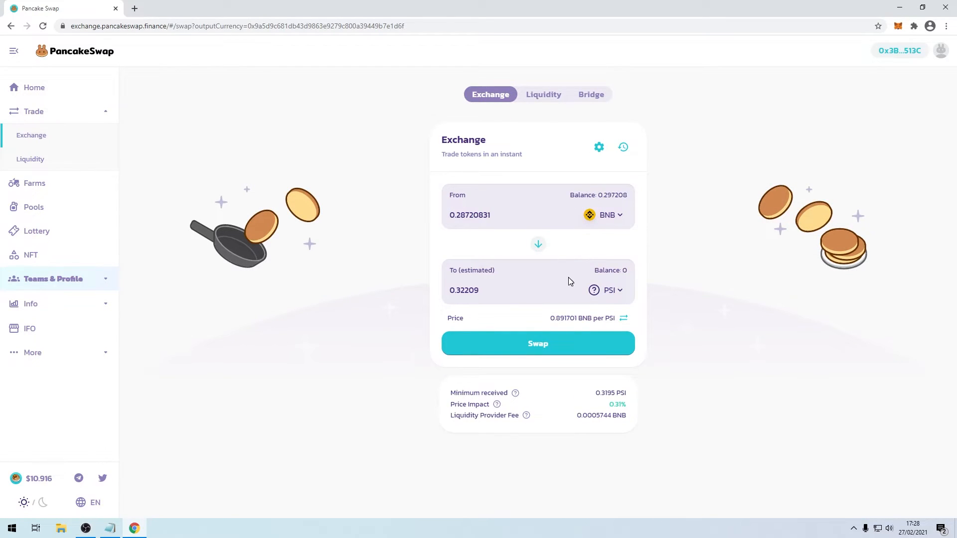
{"action": "left_click", "coordinate": [588, 351]}
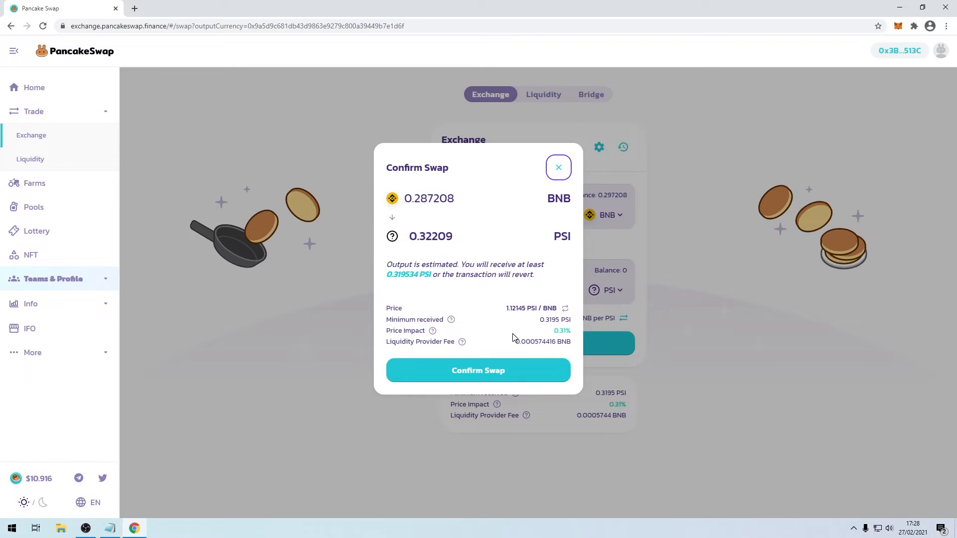
{"action": "left_click", "coordinate": [507, 367]}
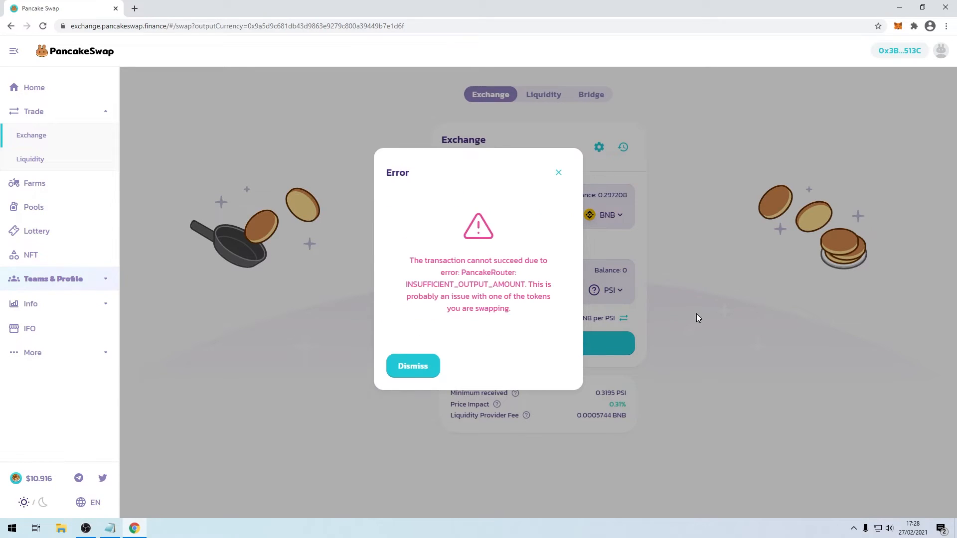
{"action": "left_click", "coordinate": [419, 367]}
- Set the slippage tolerance of the exchange to 2% and close the settings
{"action": "left_click", "coordinate": [605, 153]}
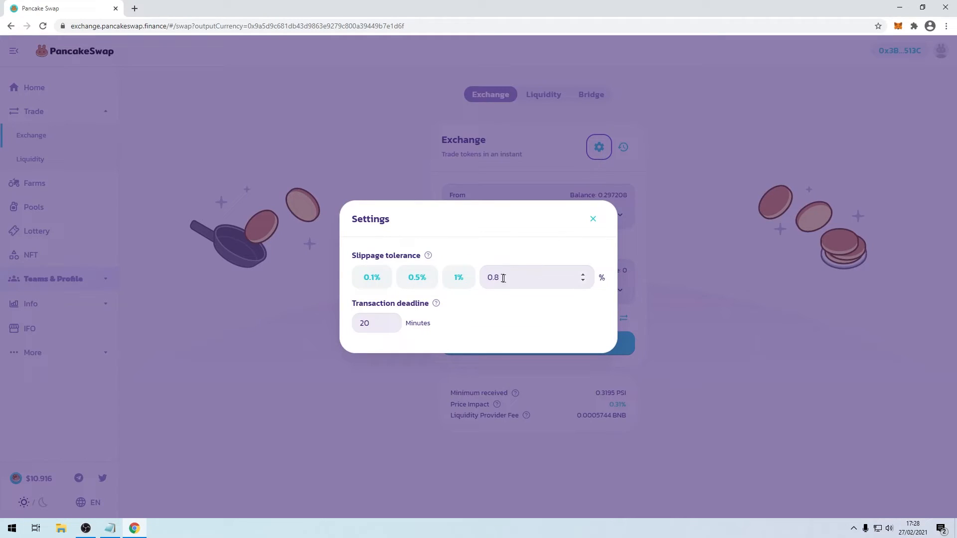
{"action": "left_click", "coordinate": [522, 278]}
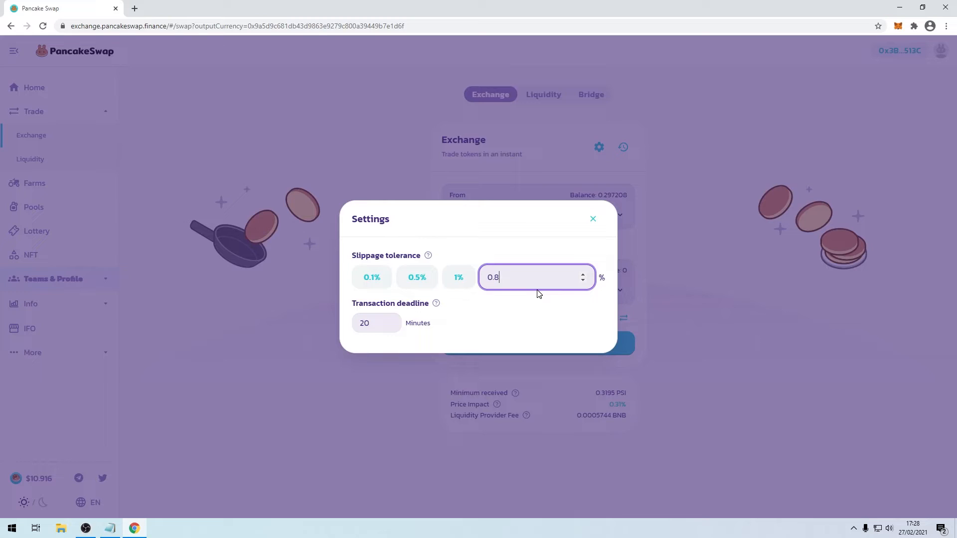
{"action": "key", "text": "BackSpace"}
{"action": "type", "text": "2"}
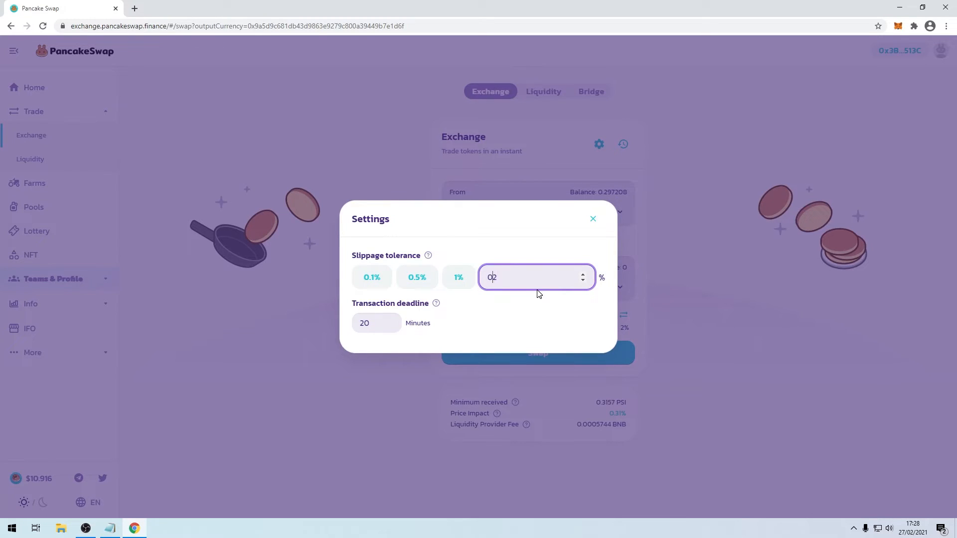
{"action": "left_click", "coordinate": [524, 320]}
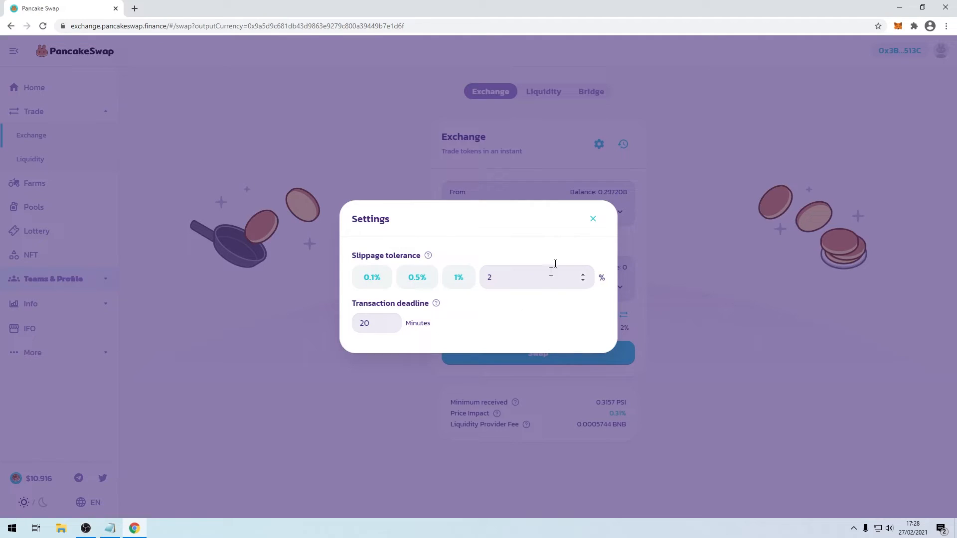
{"action": "left_click", "coordinate": [592, 219]}
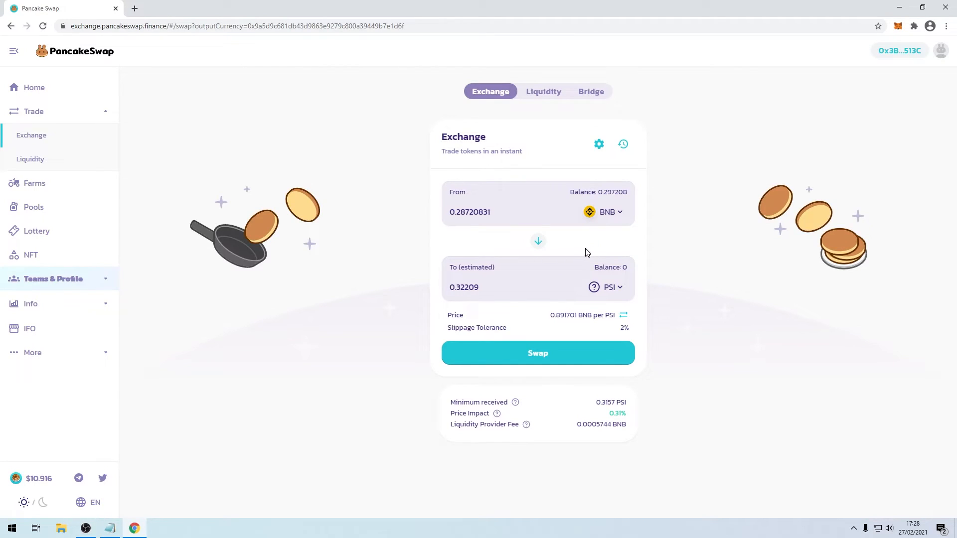
- Swap the entered 0.28720831 BNB for PSI, confirm the transaction in MetaMask and close the submission notice
{"action": "left_click", "coordinate": [577, 352]}
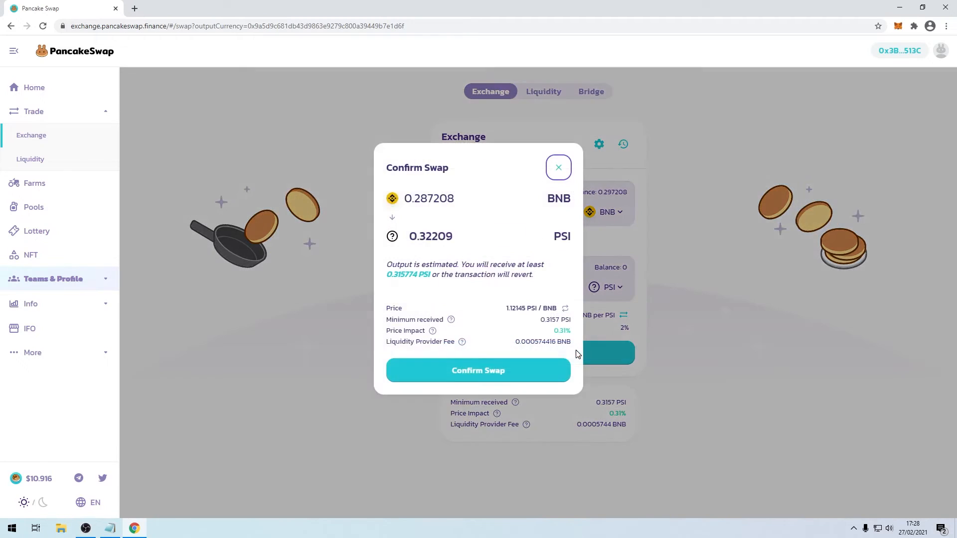
{"action": "left_click", "coordinate": [505, 370]}
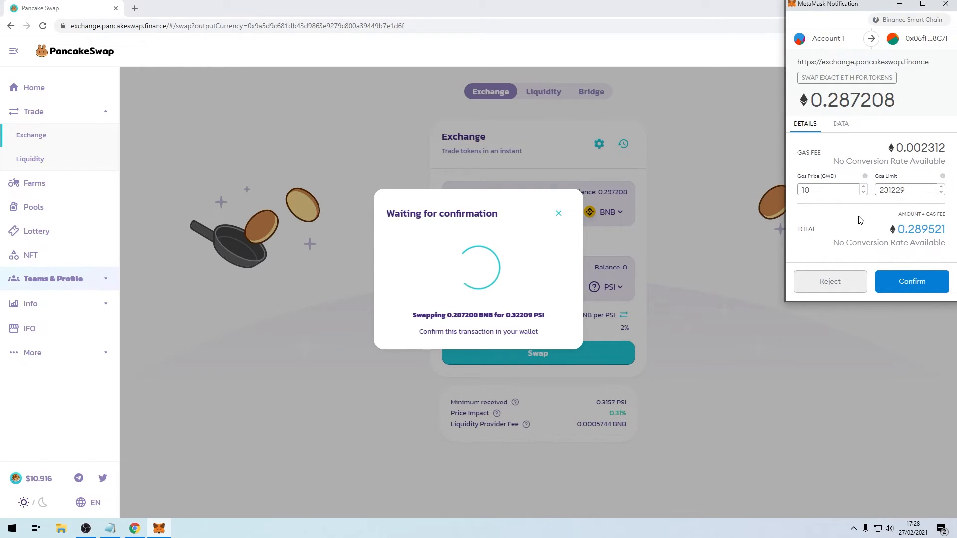
{"action": "left_click", "coordinate": [900, 283]}
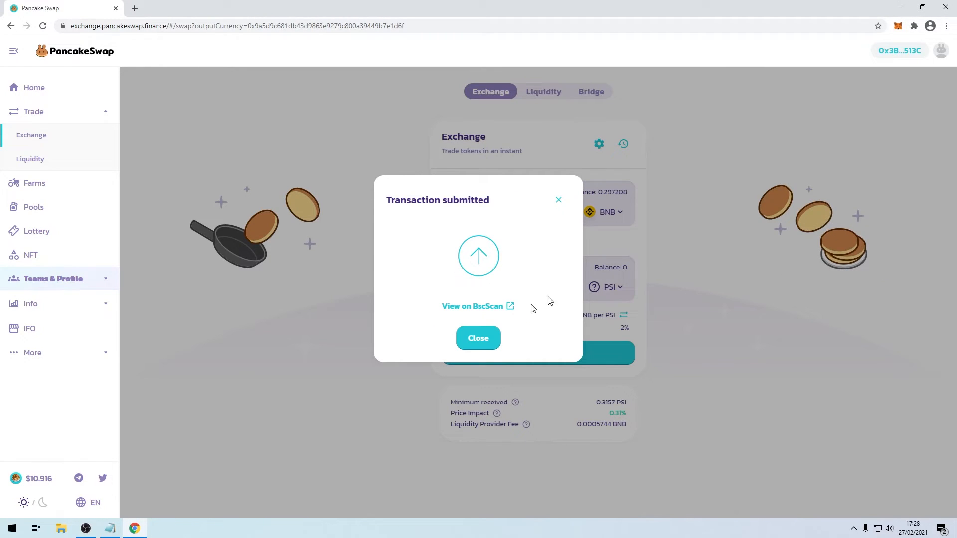
{"action": "left_click", "coordinate": [482, 338]}
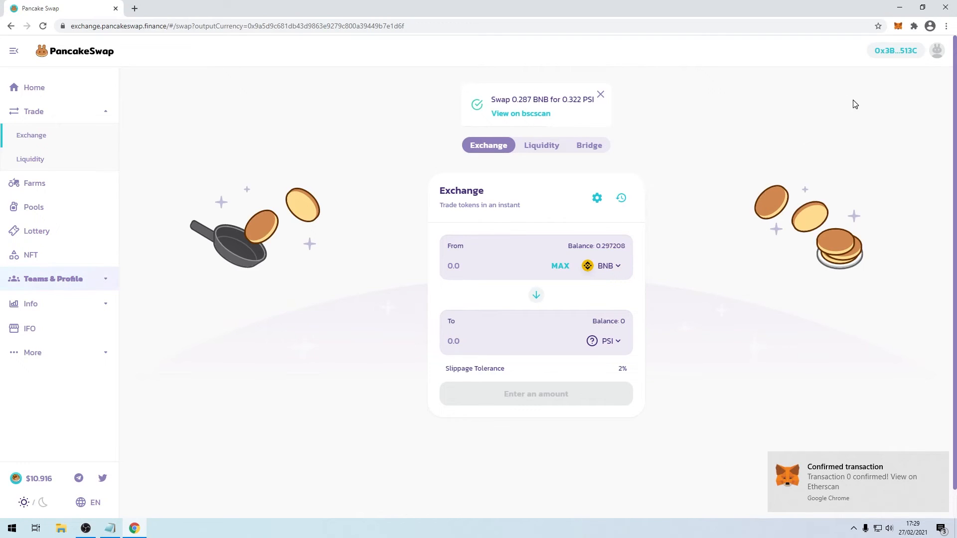
- Add PSI to MetaMask as a custom token with contract address 0x9a5d9c681db43d9863e9279c800a39449b7e1d6f and check it in the account's asset list
{"action": "left_click", "coordinate": [897, 26]}
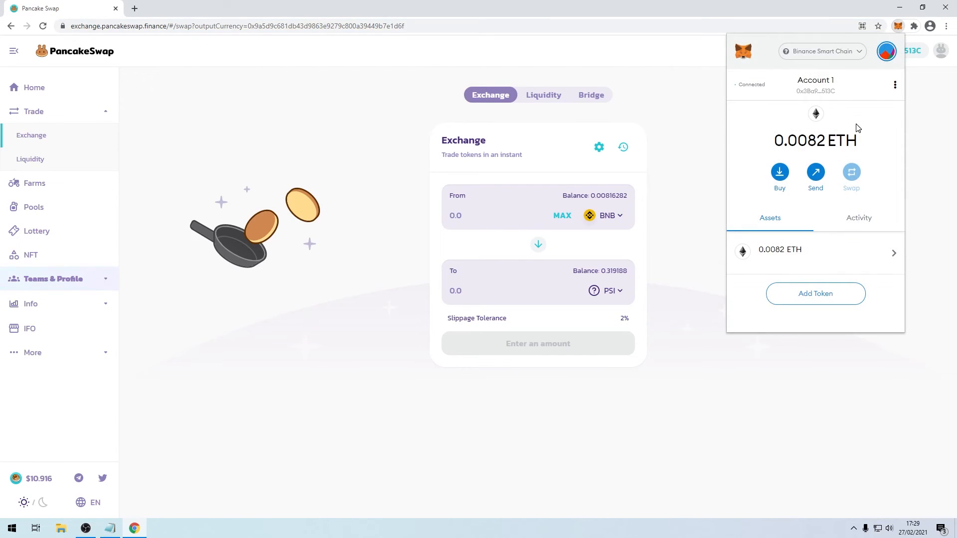
{"action": "left_click", "coordinate": [836, 294]}
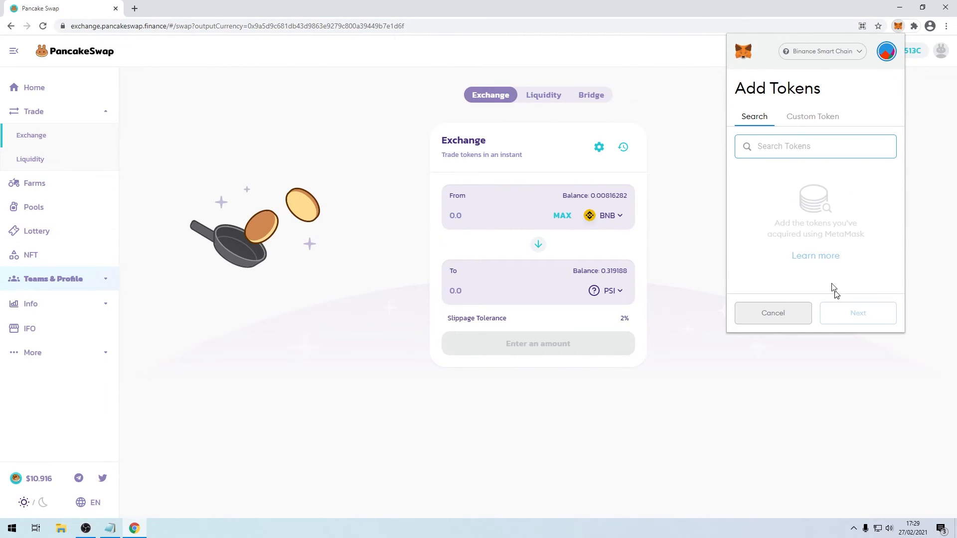
{"action": "left_click", "coordinate": [803, 119]}
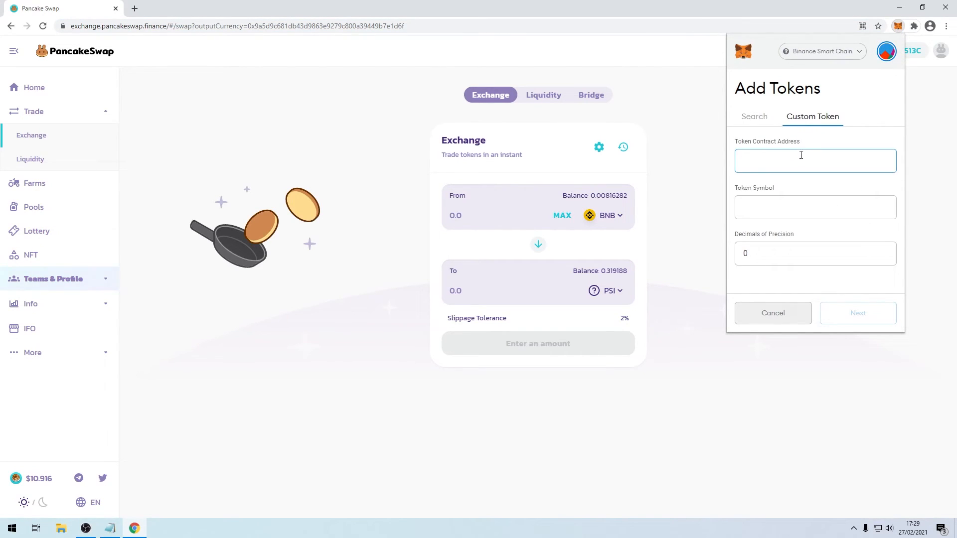
{"action": "key", "text": "ctrl+v"}
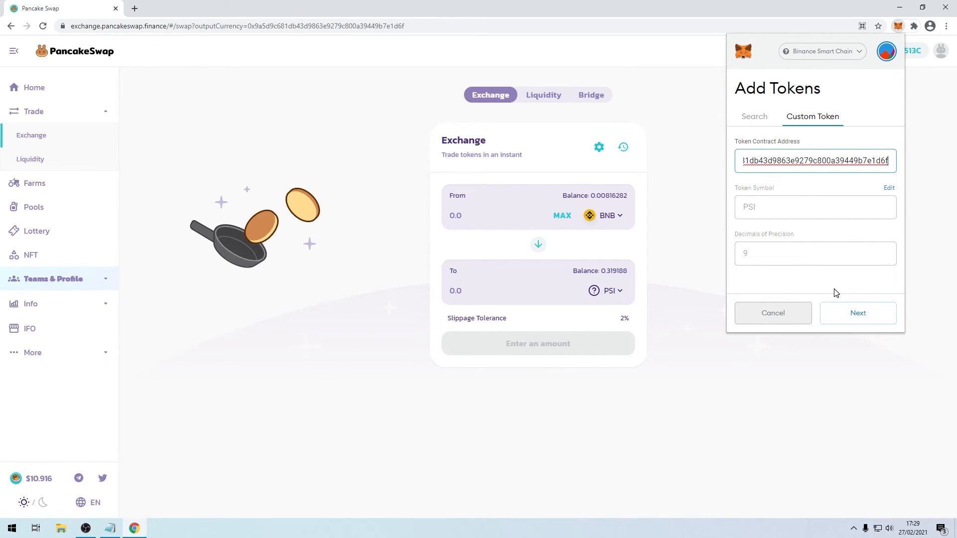
{"action": "left_click", "coordinate": [848, 310]}
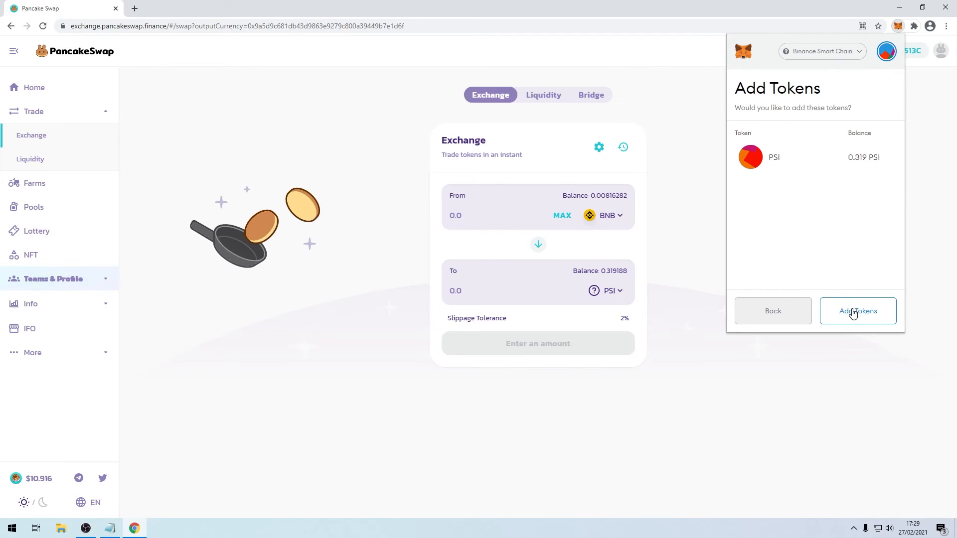
{"action": "left_click", "coordinate": [853, 313]}
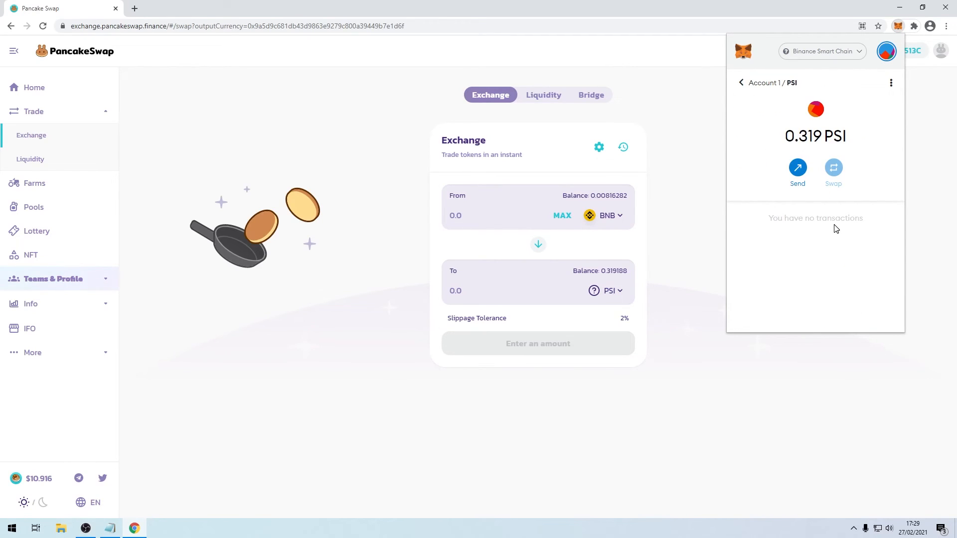
{"action": "left_click", "coordinate": [742, 83]}
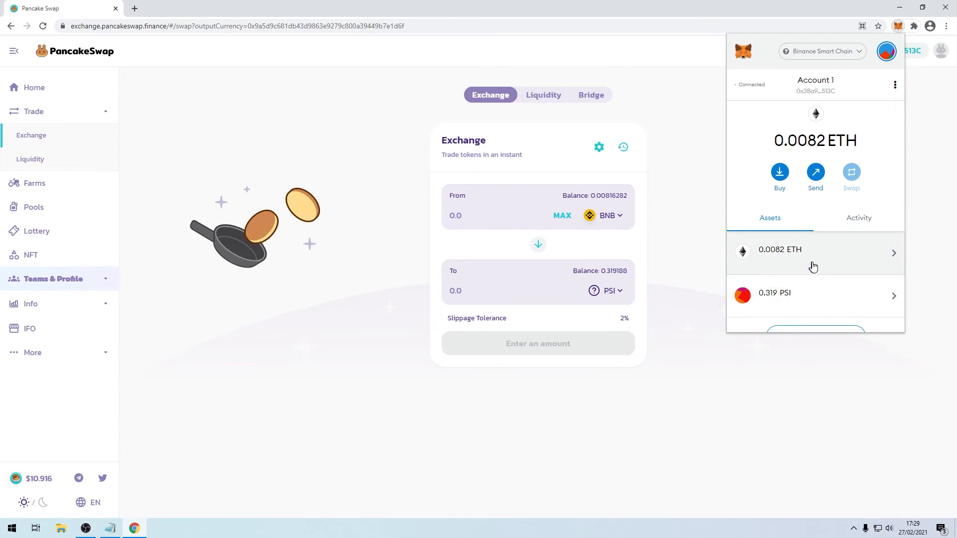
{"action": "scroll", "coordinate": [822, 271], "scroll_direction": "down", "scroll_amount": 1}
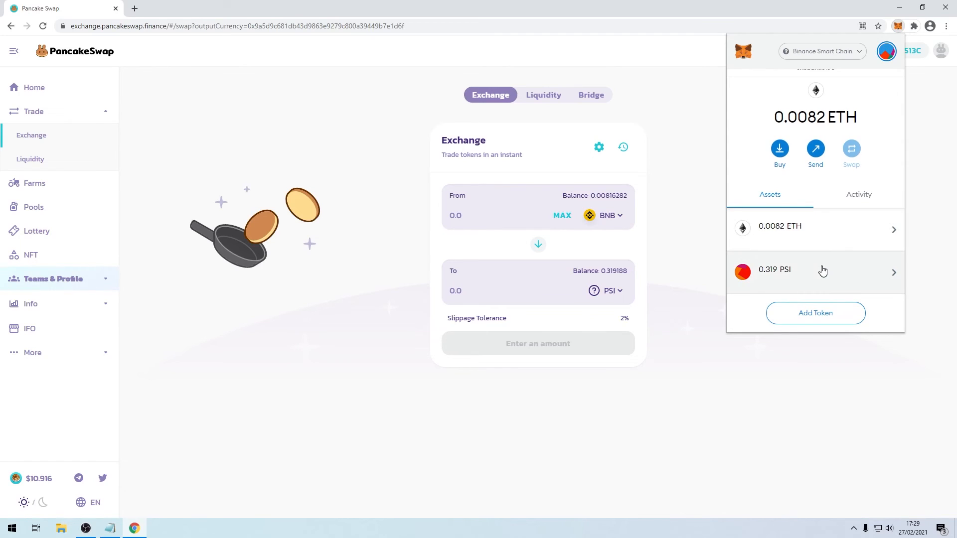
{"action": "scroll", "coordinate": [847, 149], "scroll_direction": "up", "scroll_amount": 1}
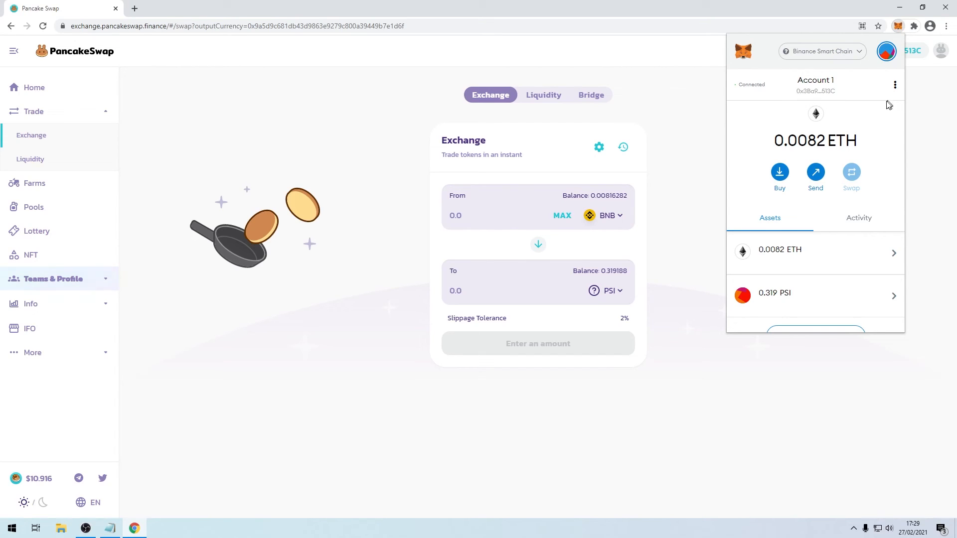
- Close the wallet and reverse the exchange direction to PSI for BNB, entering the maximum PSI amount
{"action": "left_click", "coordinate": [708, 161]}
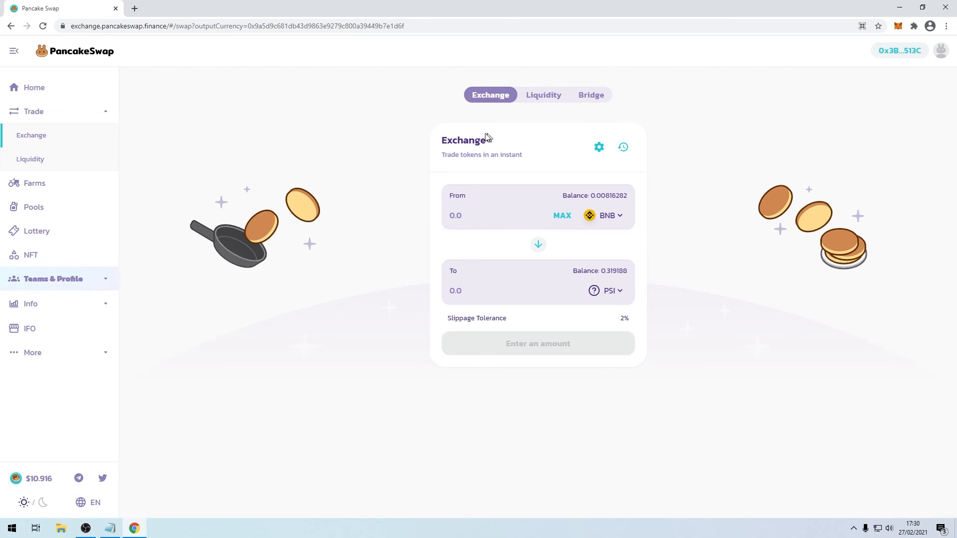
{"action": "left_click", "coordinate": [539, 245]}
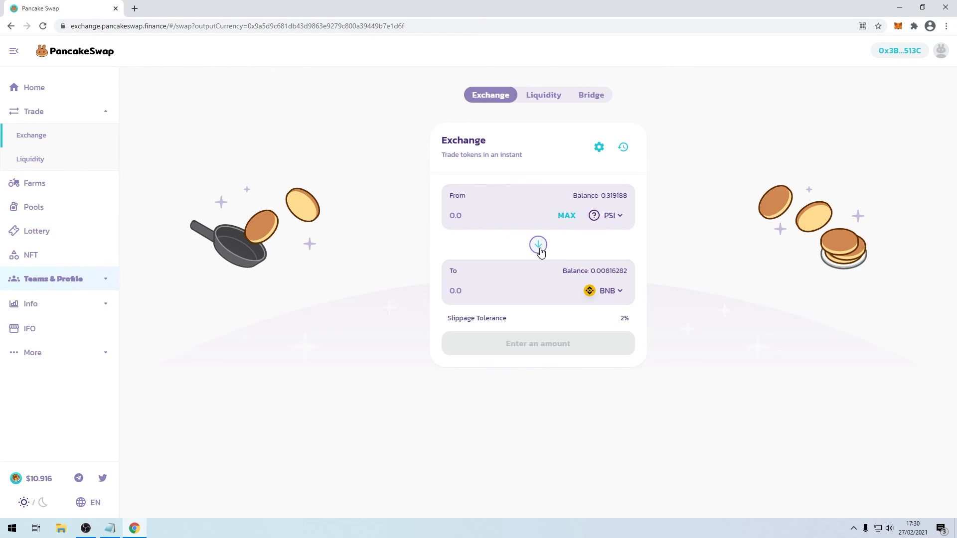
{"action": "left_click", "coordinate": [570, 218]}
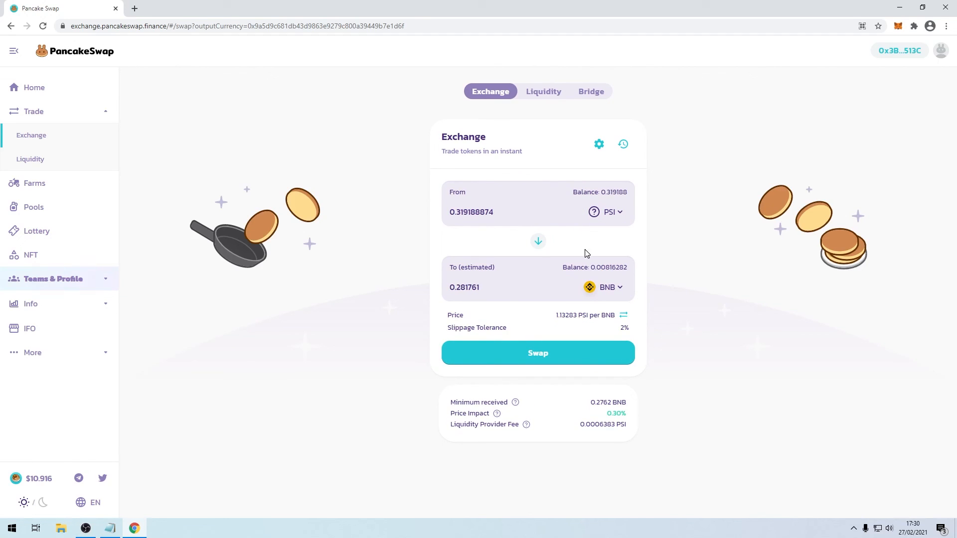